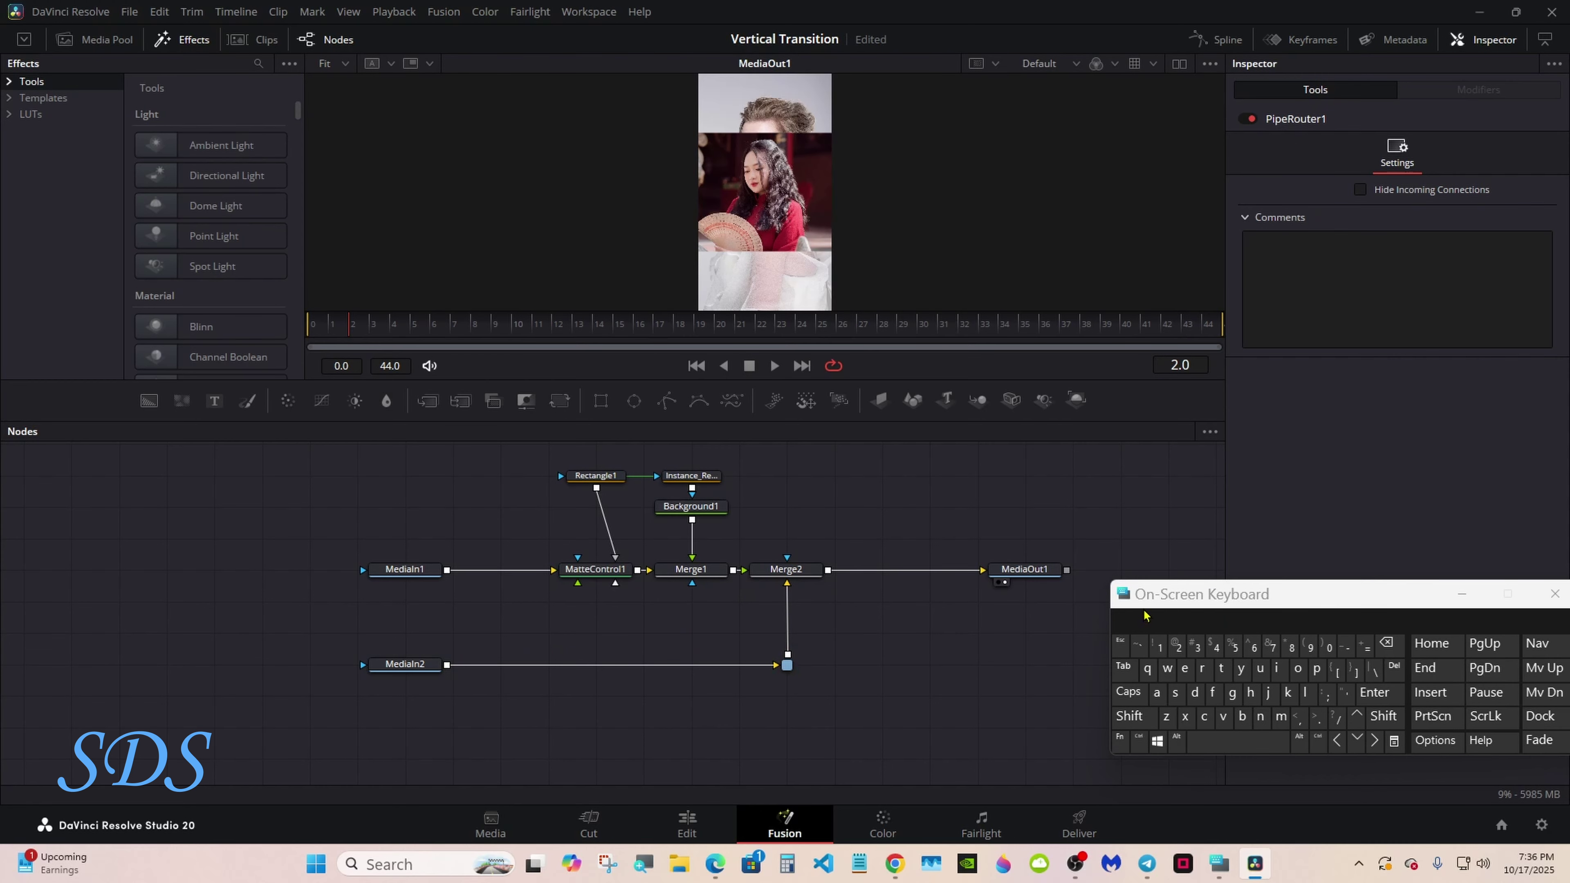
# Apply an Anim Curves modifier to the Height of the Rectangle1 mask
pyautogui.moveTo(1167, 599); pyautogui.dragTo(1028, 617)
pyautogui.click(515, 339)
pyautogui.click(597, 476)
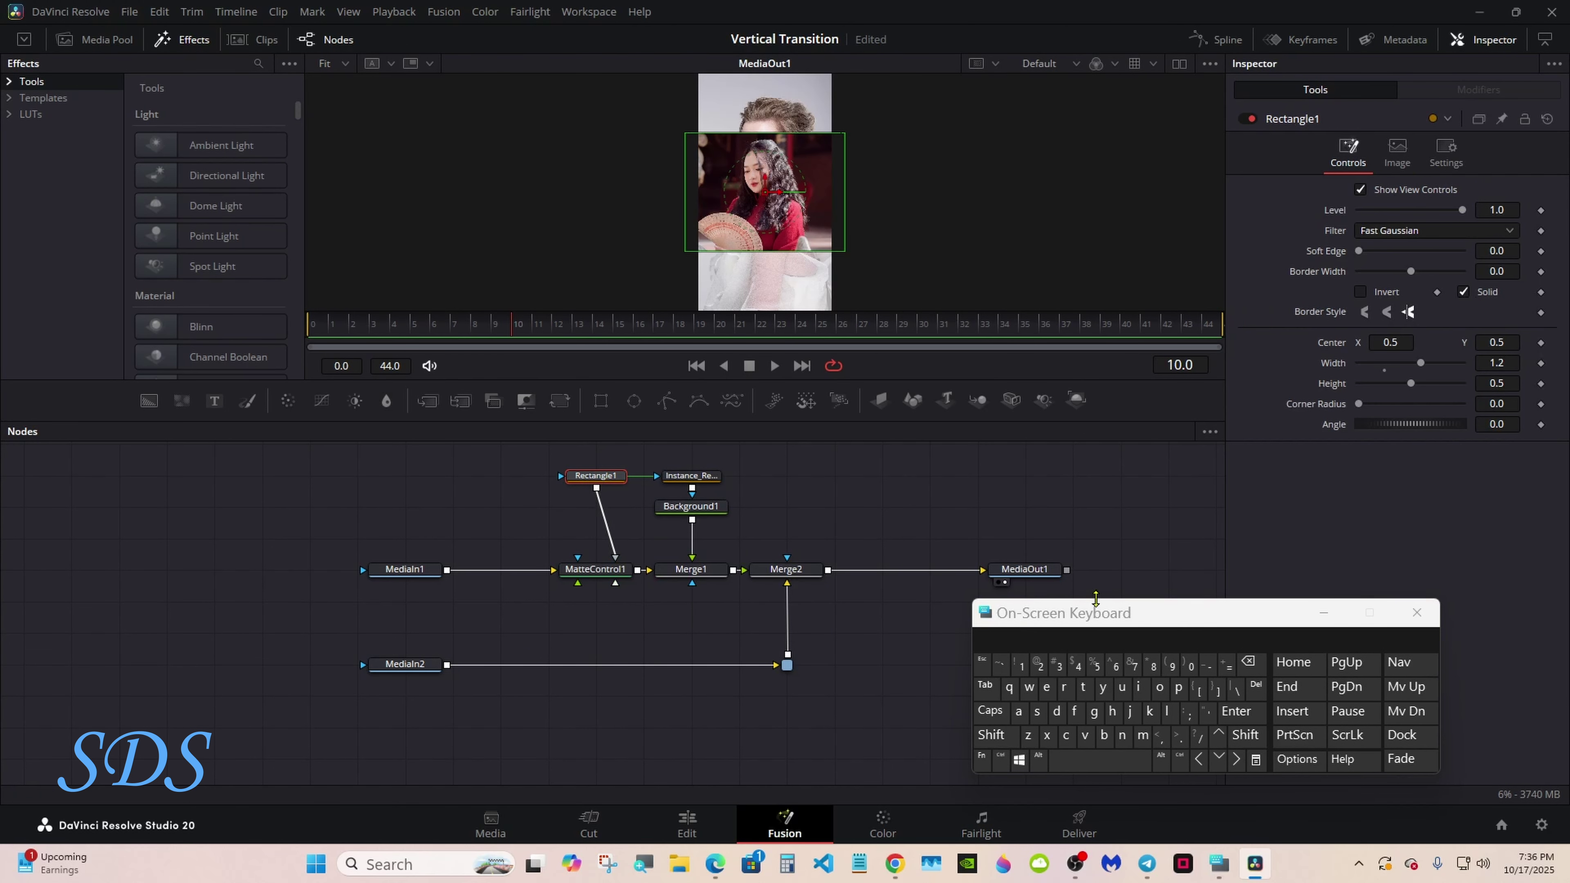
pyautogui.moveTo(1094, 607); pyautogui.dragTo(1085, 634)
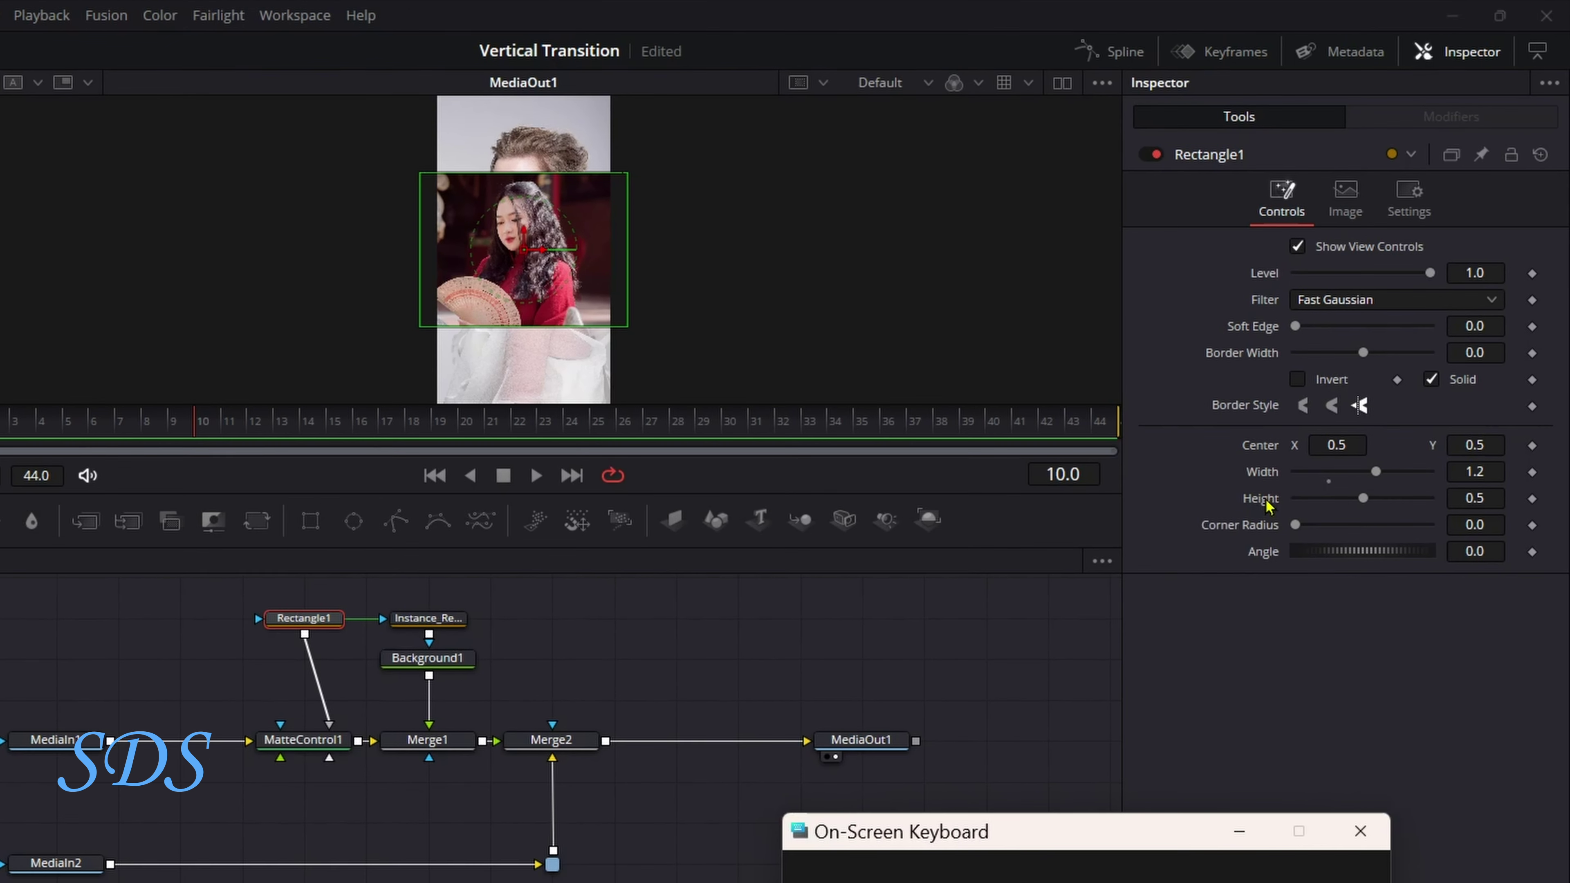
pyautogui.rightClick(1266, 501)
pyautogui.moveTo(1310, 578)
pyautogui.click(1434, 580)
# Set the height animation's source to Transition and its curve to Easing, and preview the movement across the frames
pyautogui.click(1451, 117)
pyautogui.click(1398, 271)
pyautogui.click(1348, 317)
pyautogui.click(1397, 297)
pyautogui.click(1341, 344)
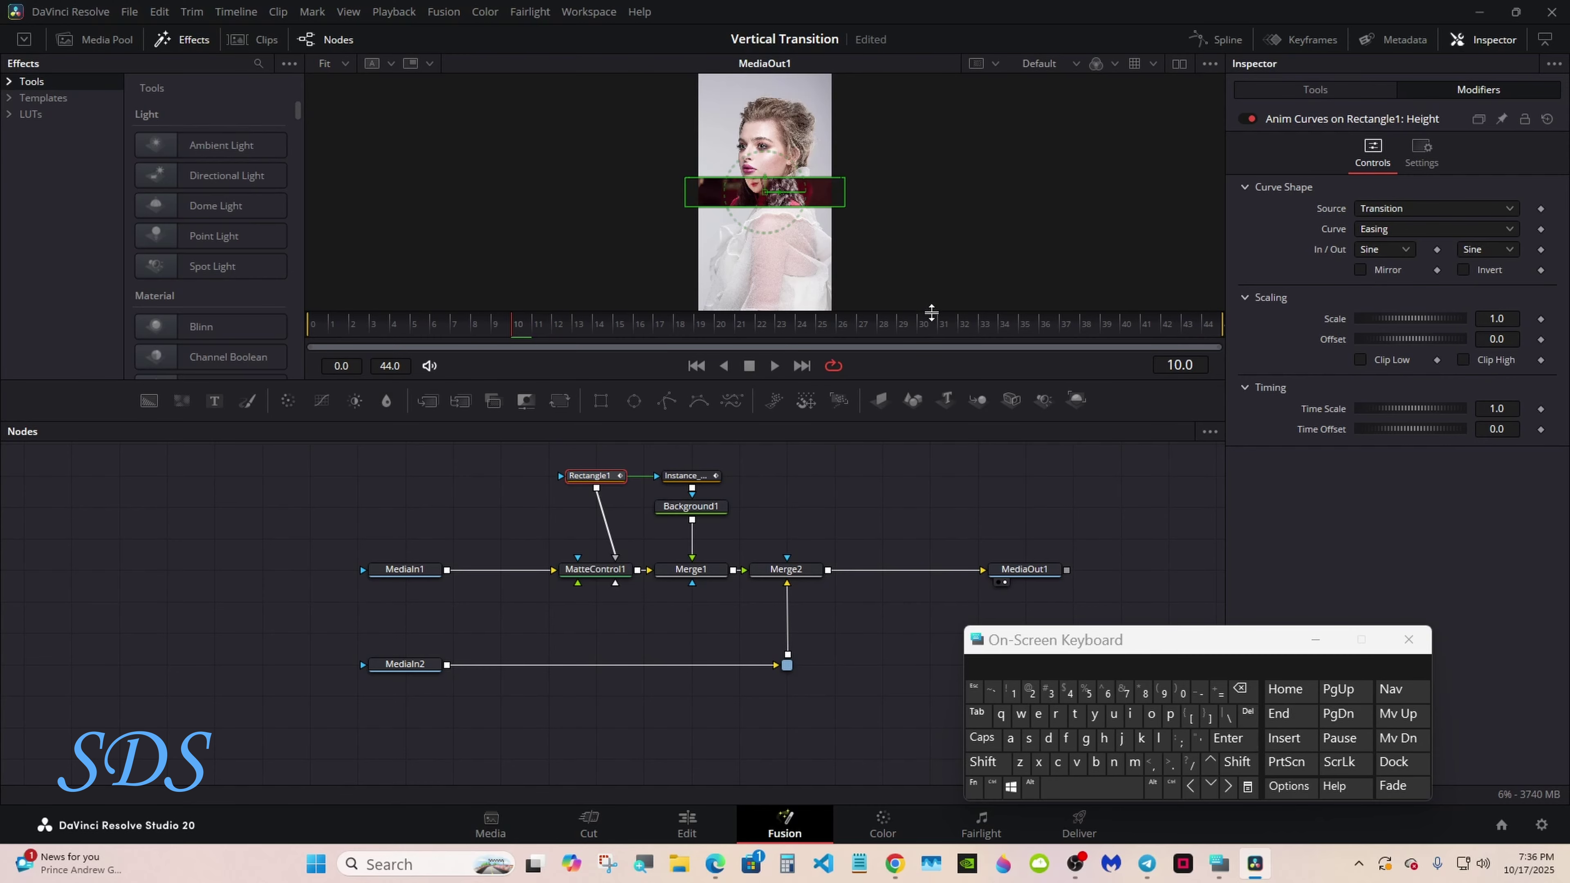
pyautogui.moveTo(405, 325); pyautogui.dragTo(738, 335)
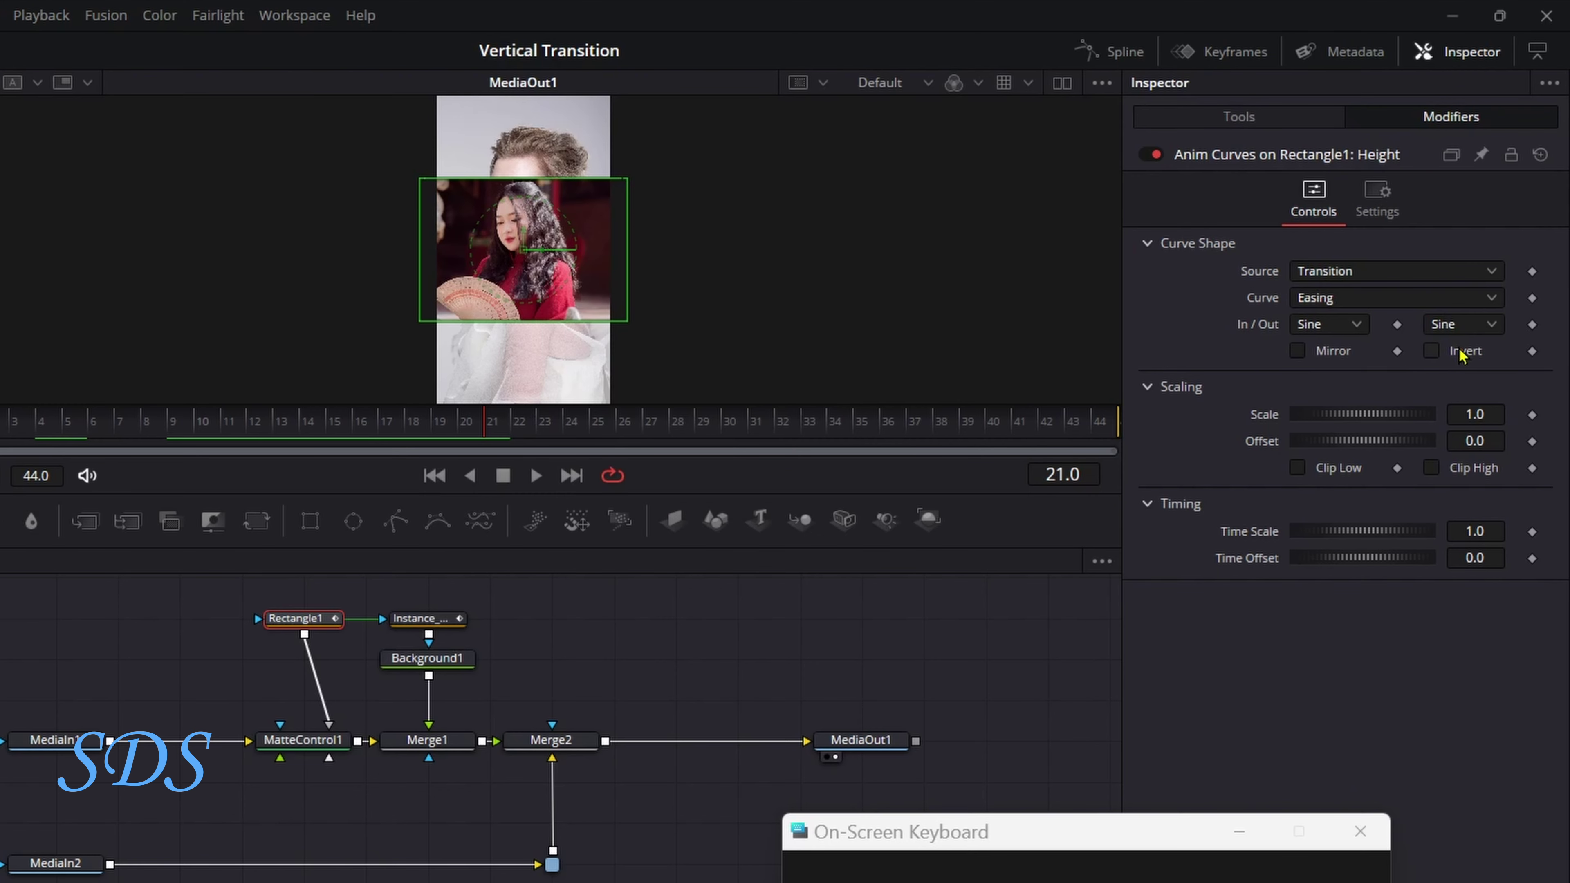
# Publish the Invert option of the height's Anim Curves modifier and connect Rectangle1's own Invert option to it
pyautogui.rightClick(1460, 354)
pyautogui.click(1471, 414)
pyautogui.click(1239, 117)
pyautogui.rightClick(1331, 380)
pyautogui.moveTo(1391, 494)
pyautogui.click(1508, 494)
# Test the linked Invert option by previewing the transition with it on and with it off again
pyautogui.click(1297, 380)
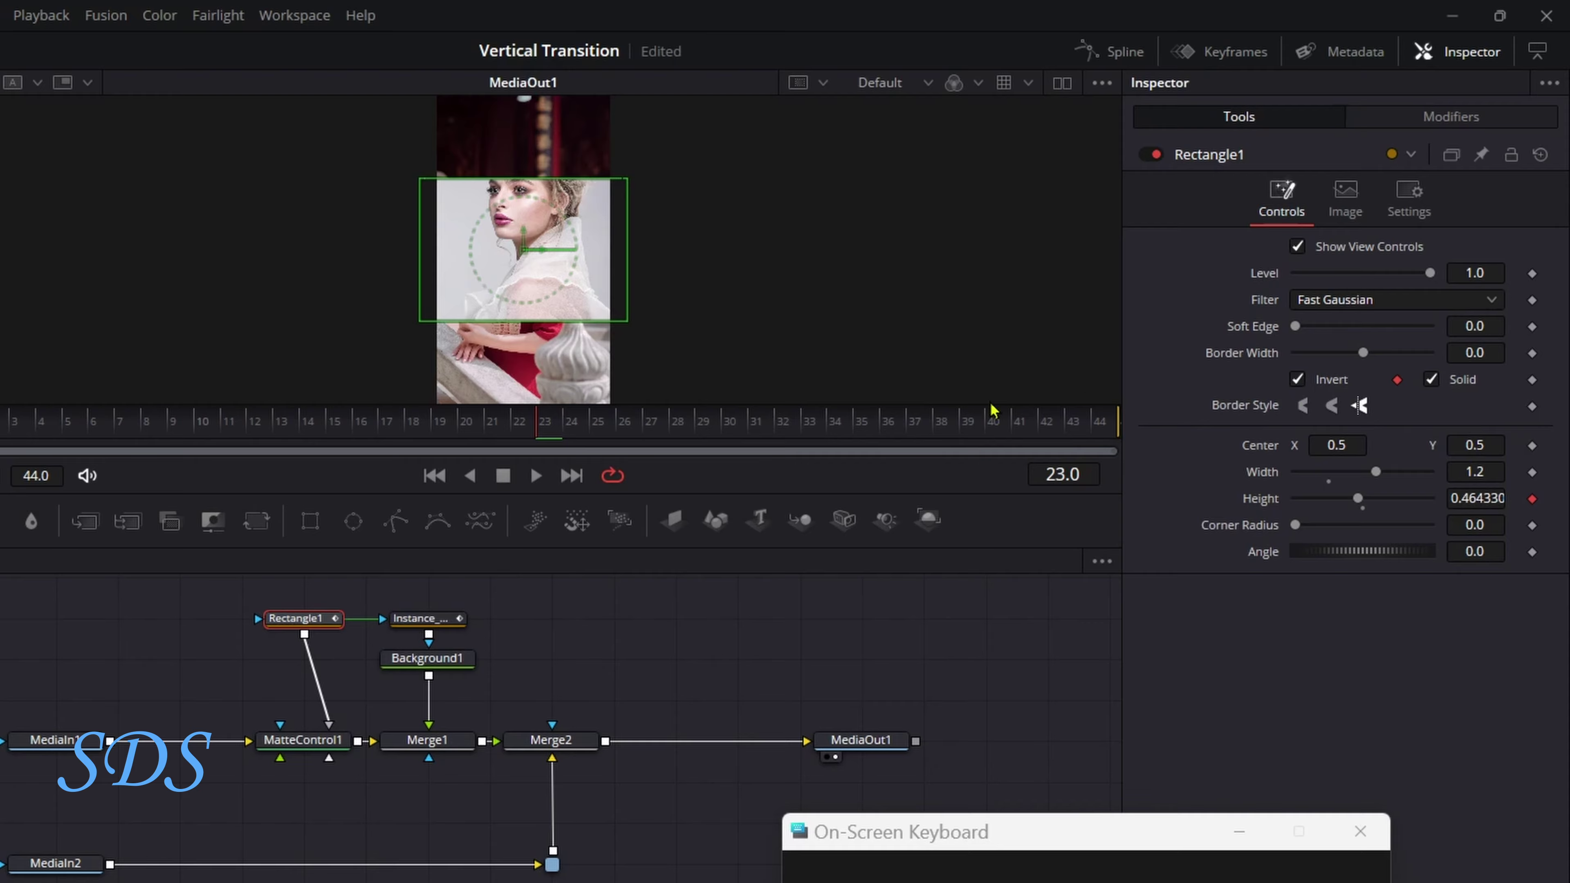
pyautogui.moveTo(65, 426); pyautogui.dragTo(980, 426)
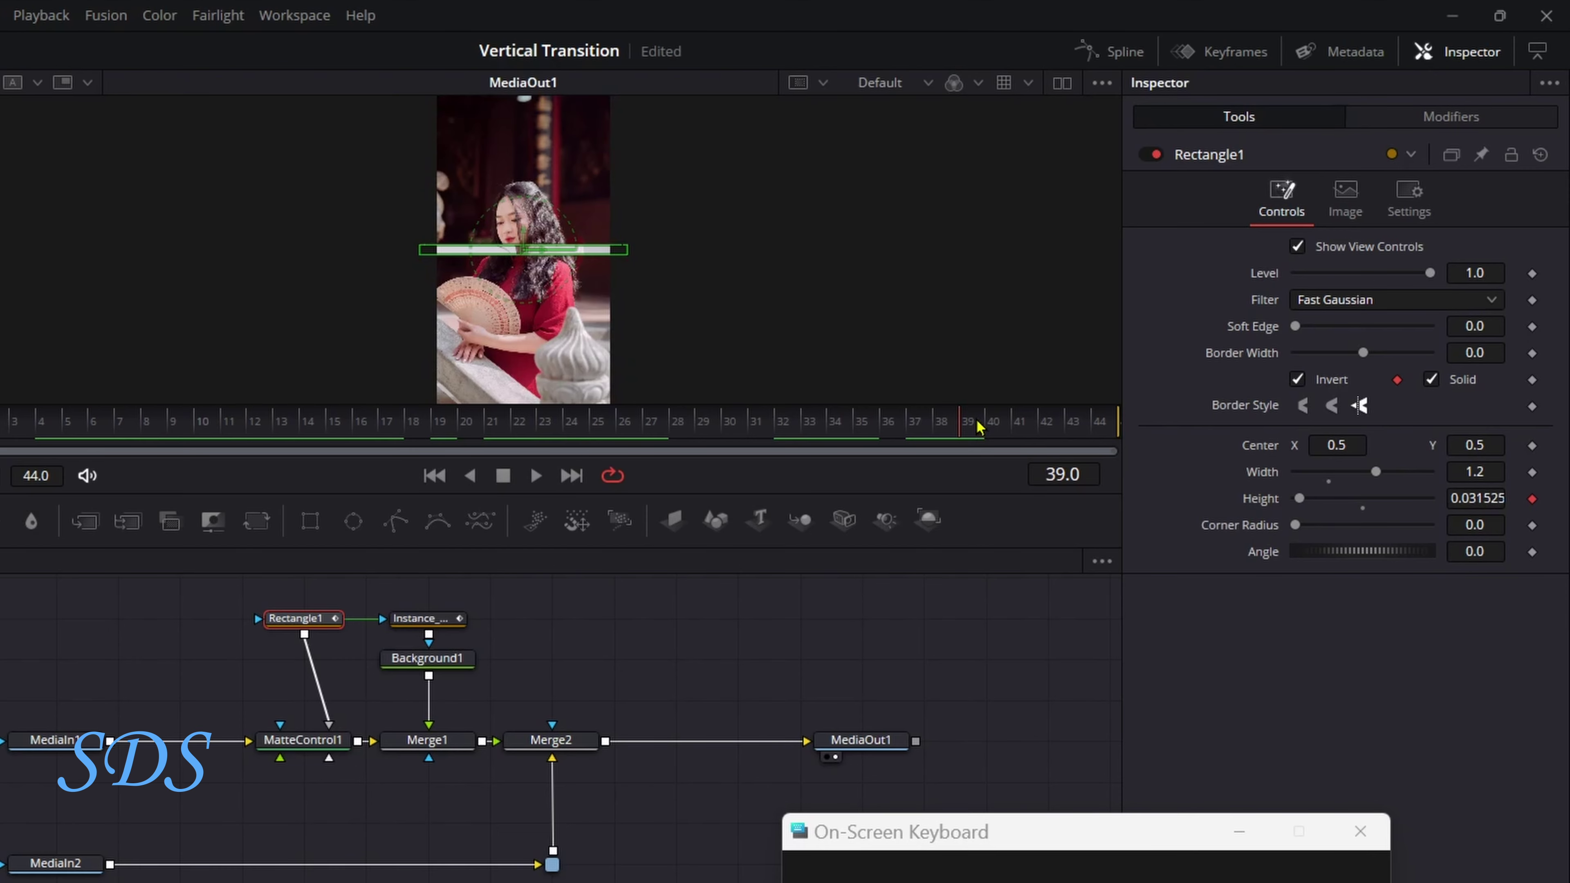
pyautogui.click(1297, 380)
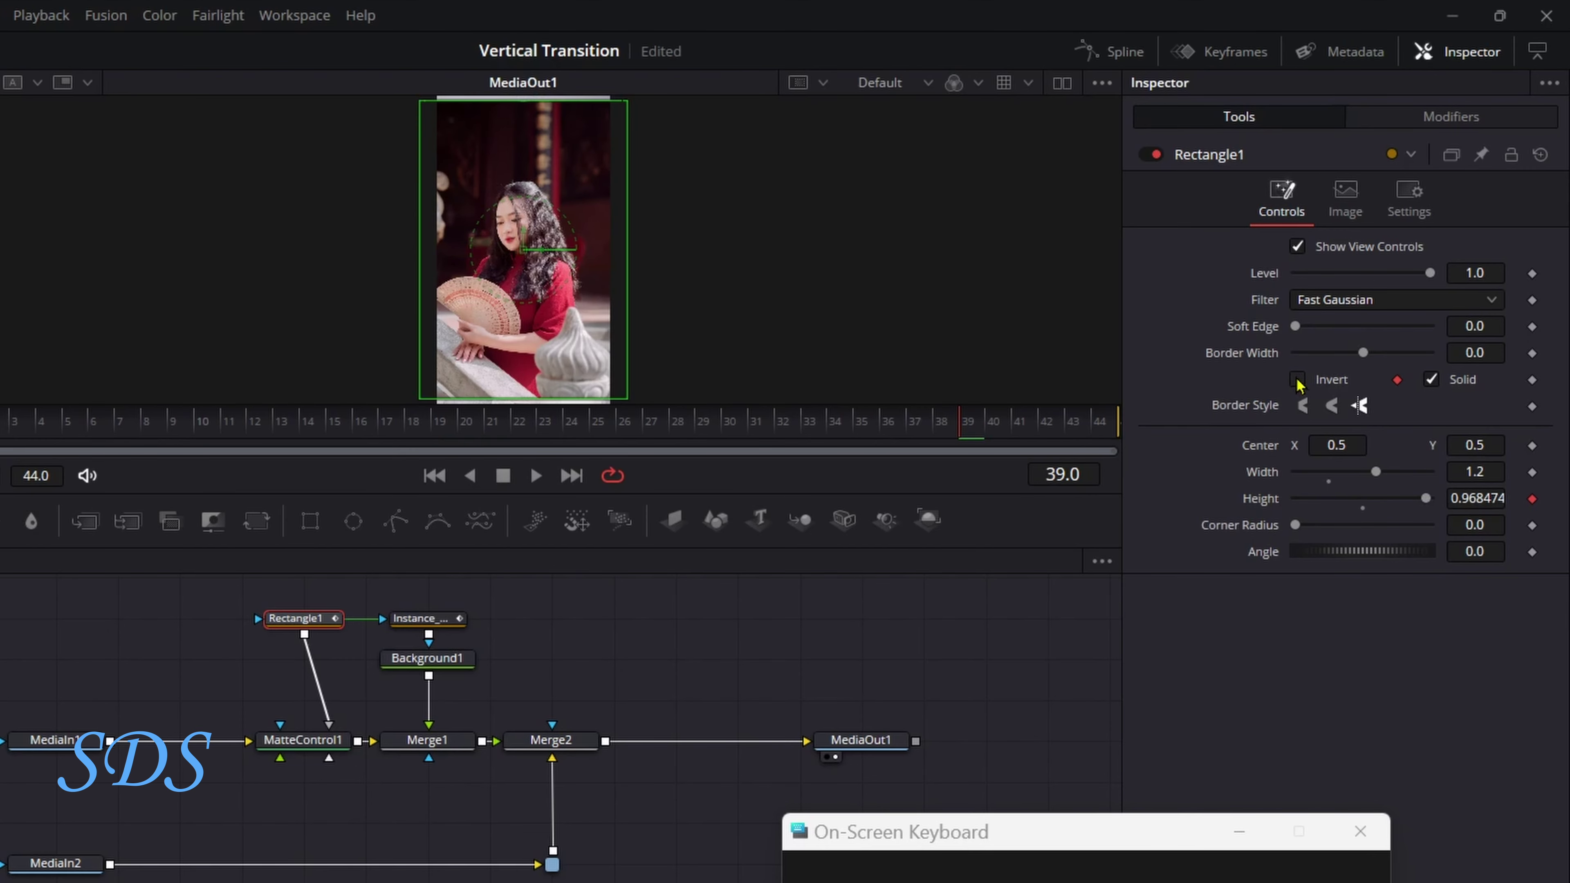
pyautogui.moveTo(805, 440); pyautogui.dragTo(545, 427)
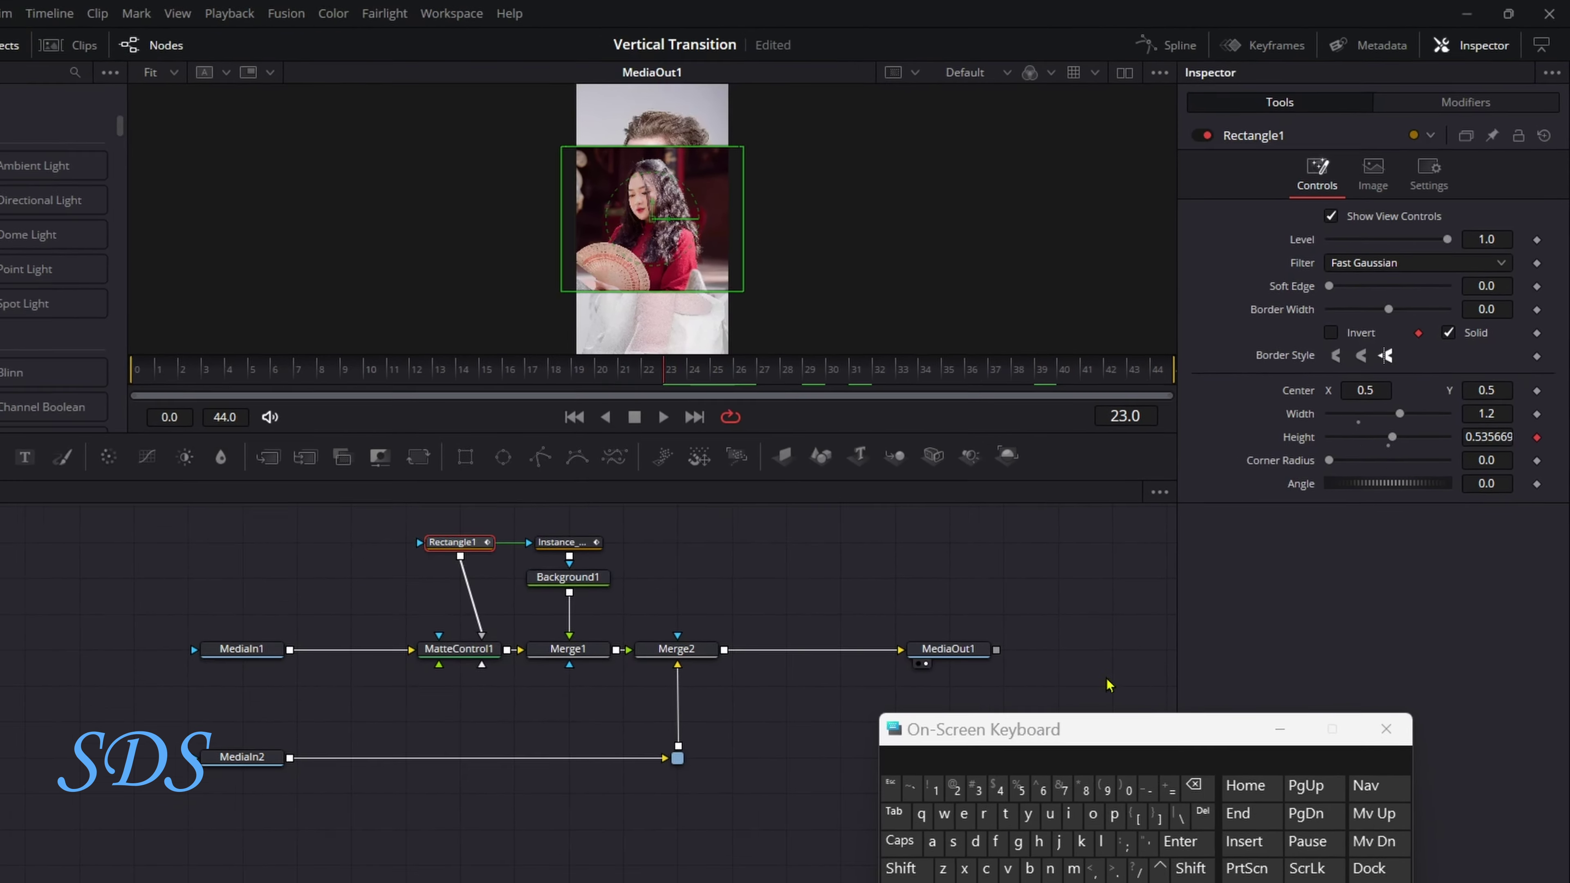
# Create a macro from all the nodes between the two media inputs and MediaOut1
pyautogui.moveTo(1144, 729); pyautogui.dragTo(1244, 627)
pyautogui.moveTo(948, 649); pyautogui.dragTo(839, 649)
pyautogui.moveTo(365, 518); pyautogui.dragTo(757, 797)
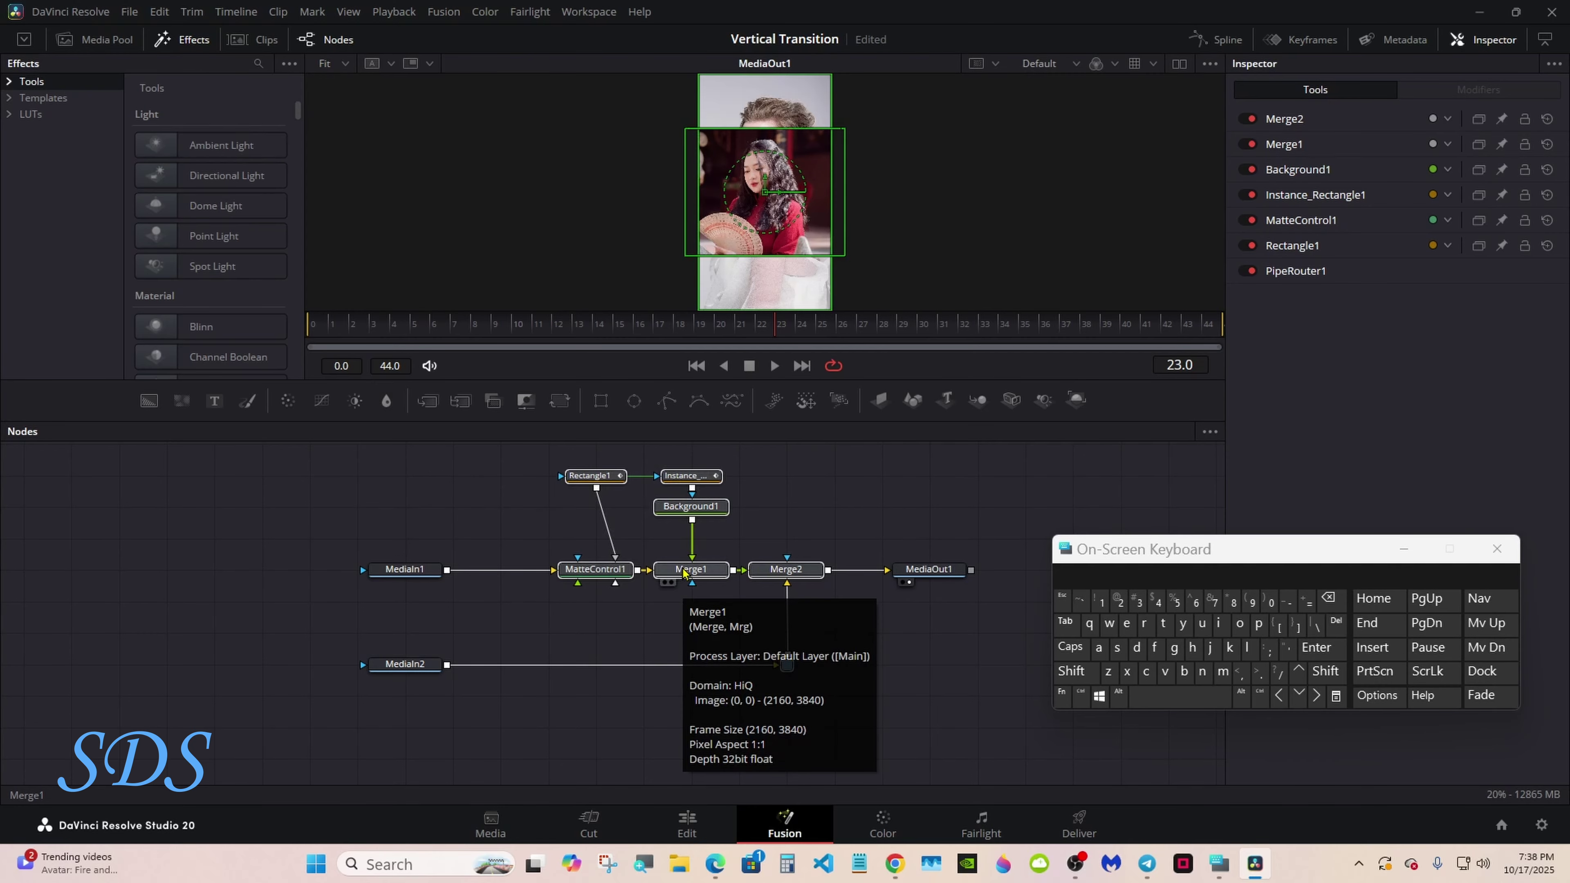
pyautogui.rightClick(685, 573)
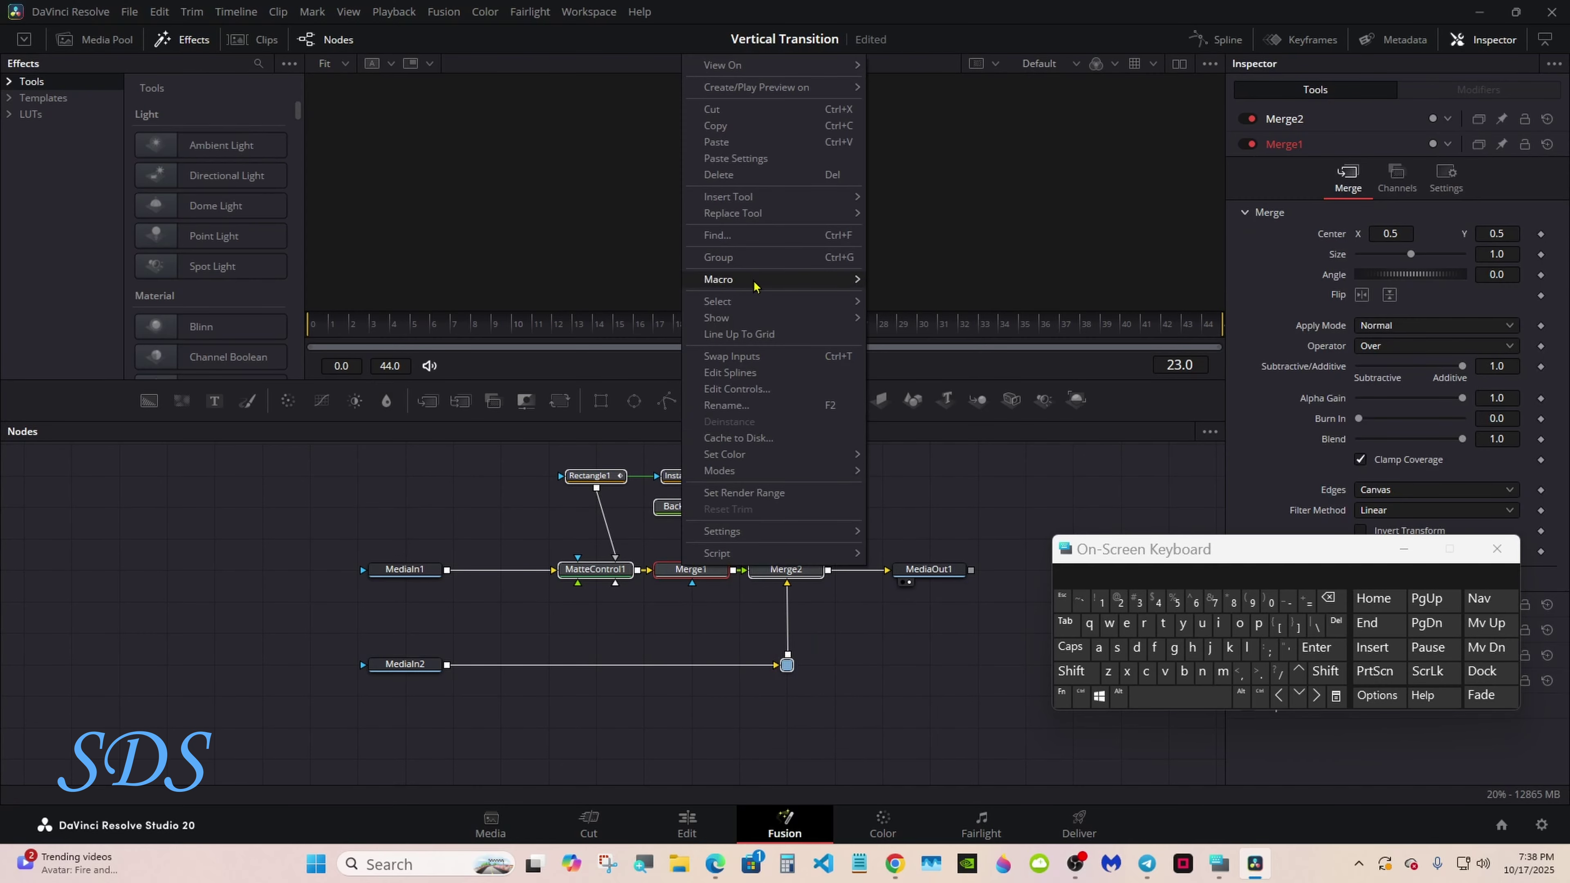
pyautogui.moveTo(758, 279)
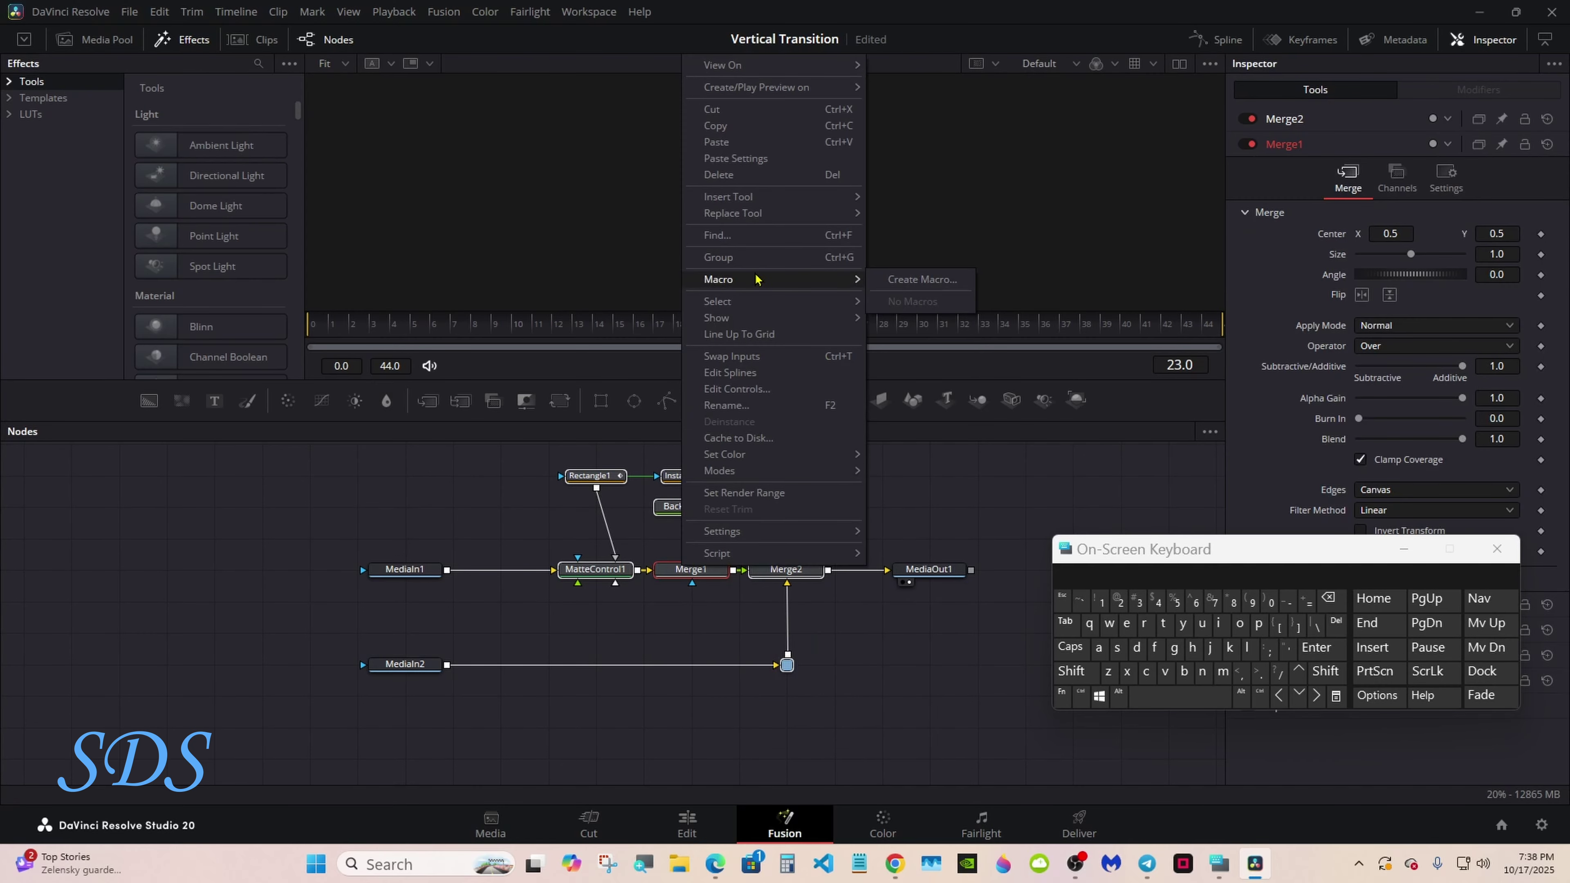
pyautogui.click(900, 283)
pyautogui.moveTo(526, 70); pyautogui.dragTo(611, 88)
pyautogui.moveTo(1286, 549); pyautogui.dragTo(1037, 421)
# Name the macro "Transition Tutorial"
pyautogui.doubleClick(774, 135)
pyautogui.click(823, 544)
pyautogui.click(915, 497)
pyautogui.click(895, 497)
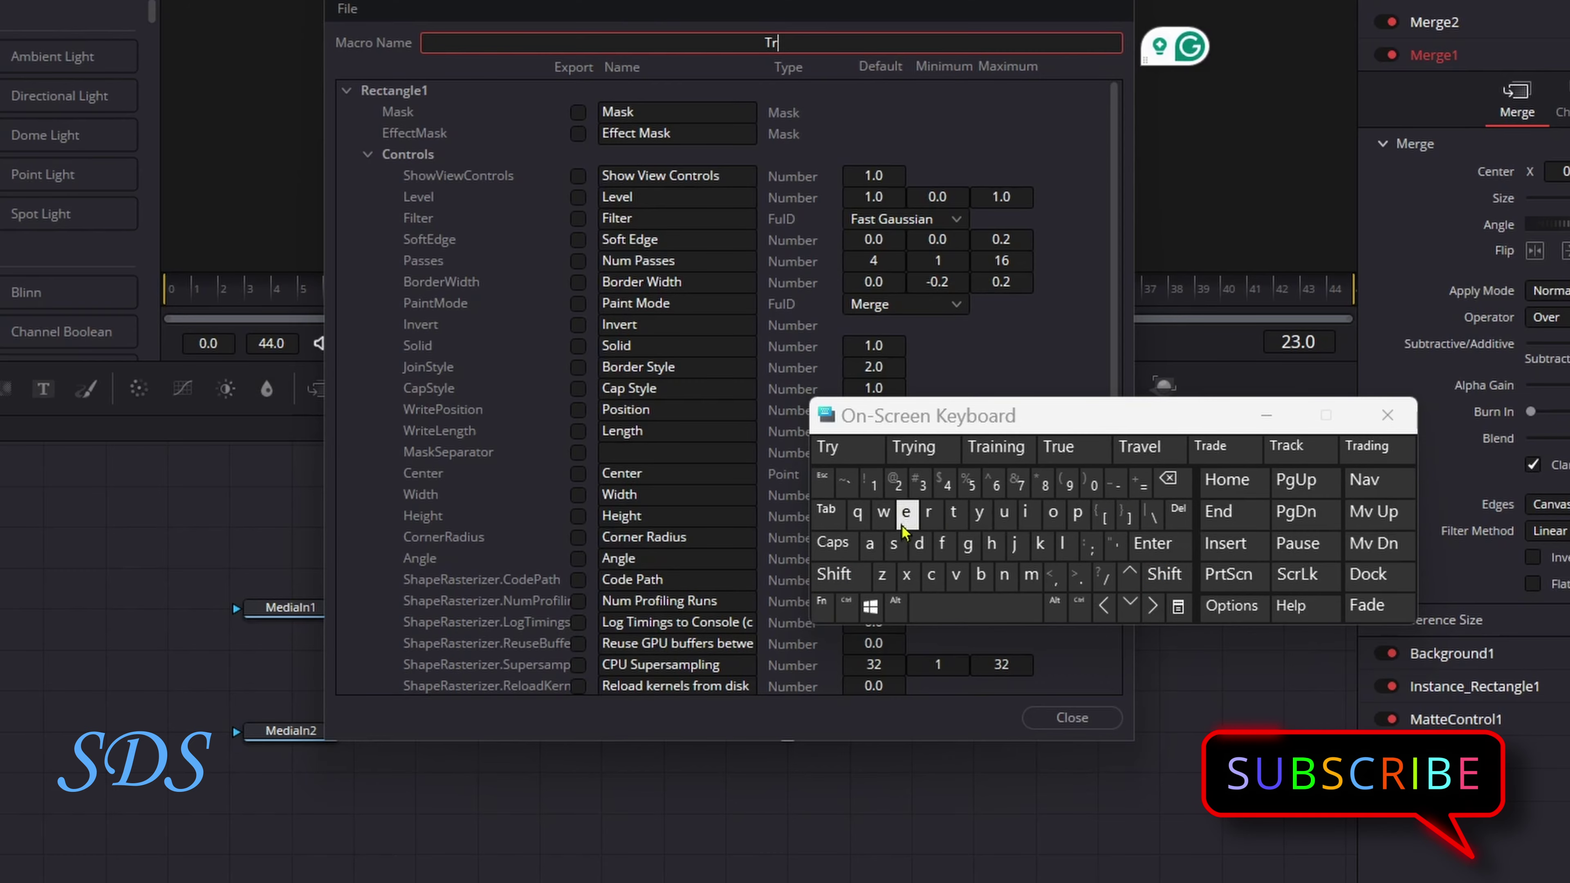
pyautogui.click(850, 522)
pyautogui.click(948, 540)
pyautogui.click(893, 543)
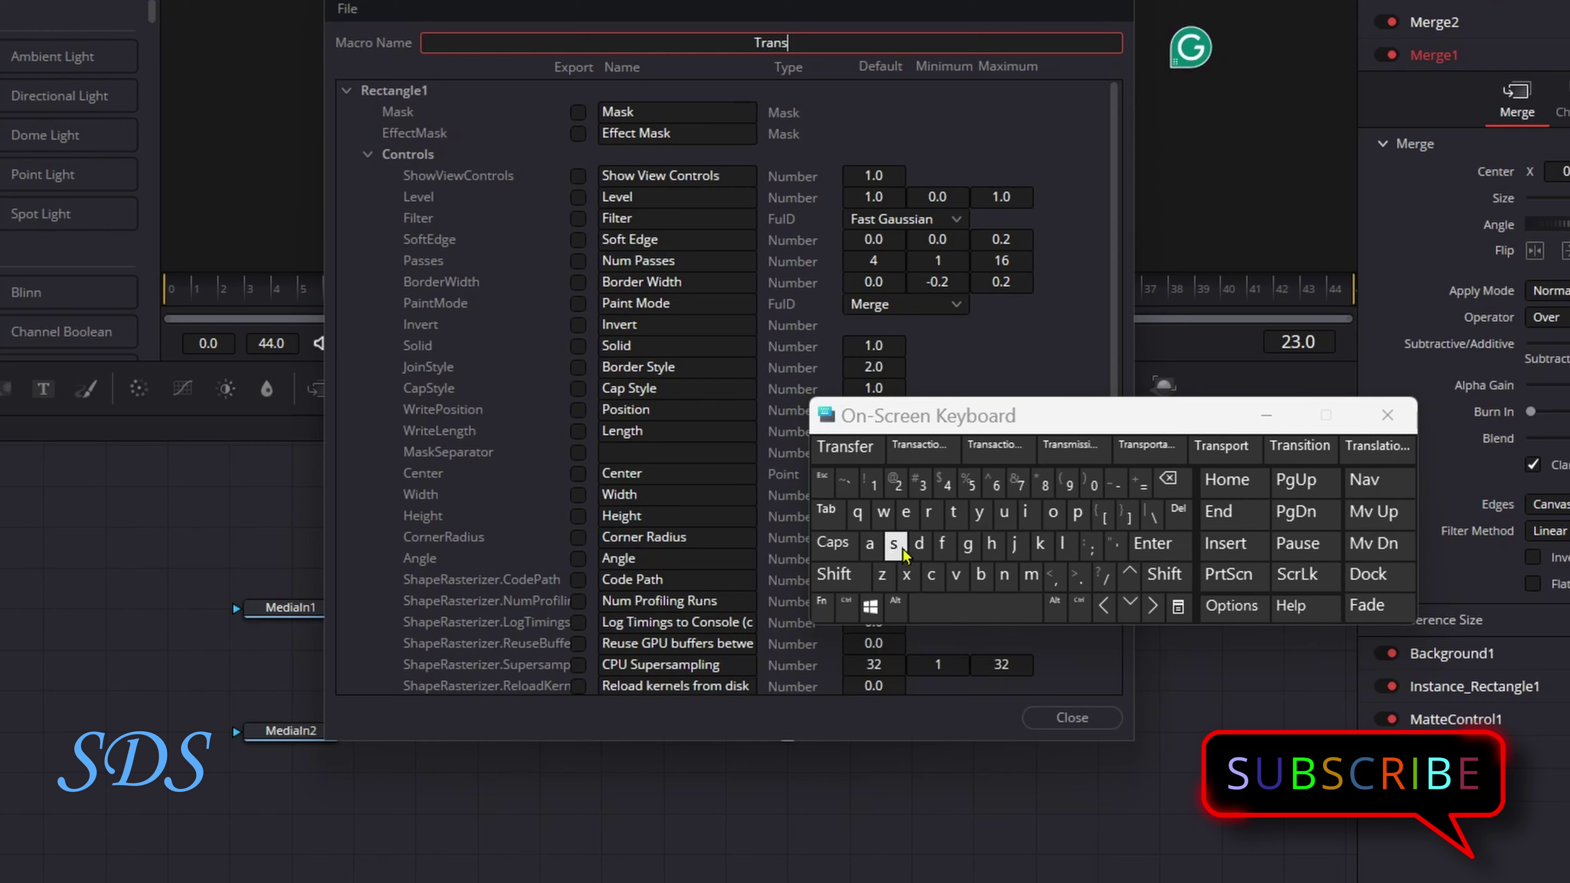
pyautogui.click(1025, 511)
pyautogui.click(954, 511)
pyautogui.click(853, 458)
pyautogui.click(834, 574)
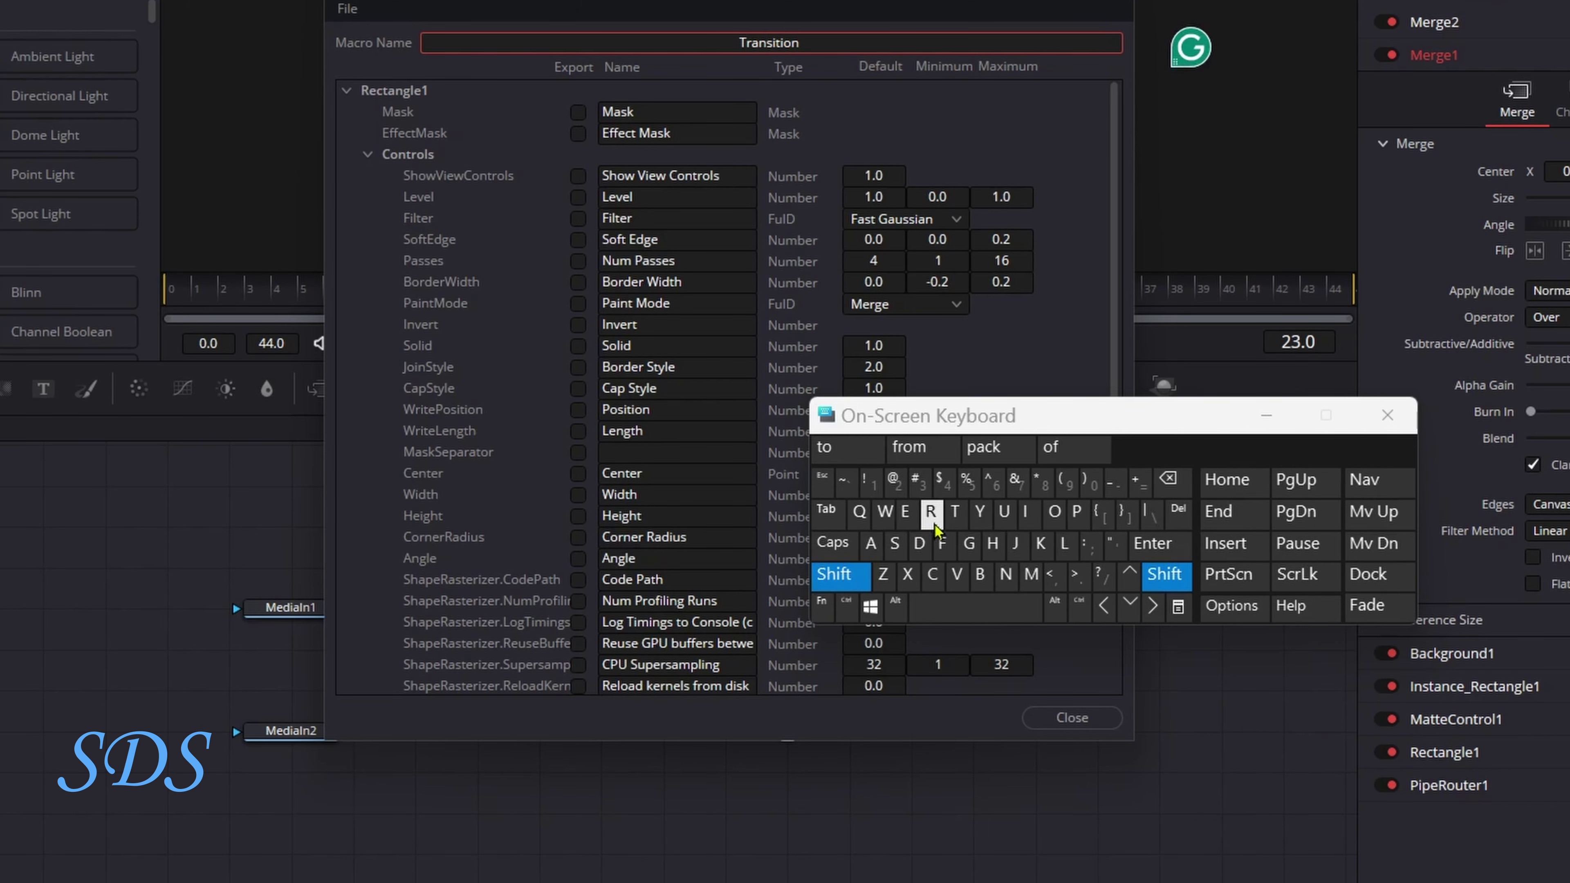
pyautogui.click(954, 512)
pyautogui.click(1003, 512)
pyautogui.click(953, 513)
pyautogui.click(844, 447)
pyautogui.moveTo(928, 415); pyautogui.dragTo(958, 419)
# Export Rectangle1's SoftEdge and BorderWidth controls, renaming the border width control to "Border Thickness"
pyautogui.click(578, 239)
pyautogui.click(578, 282)
pyautogui.click(688, 282)
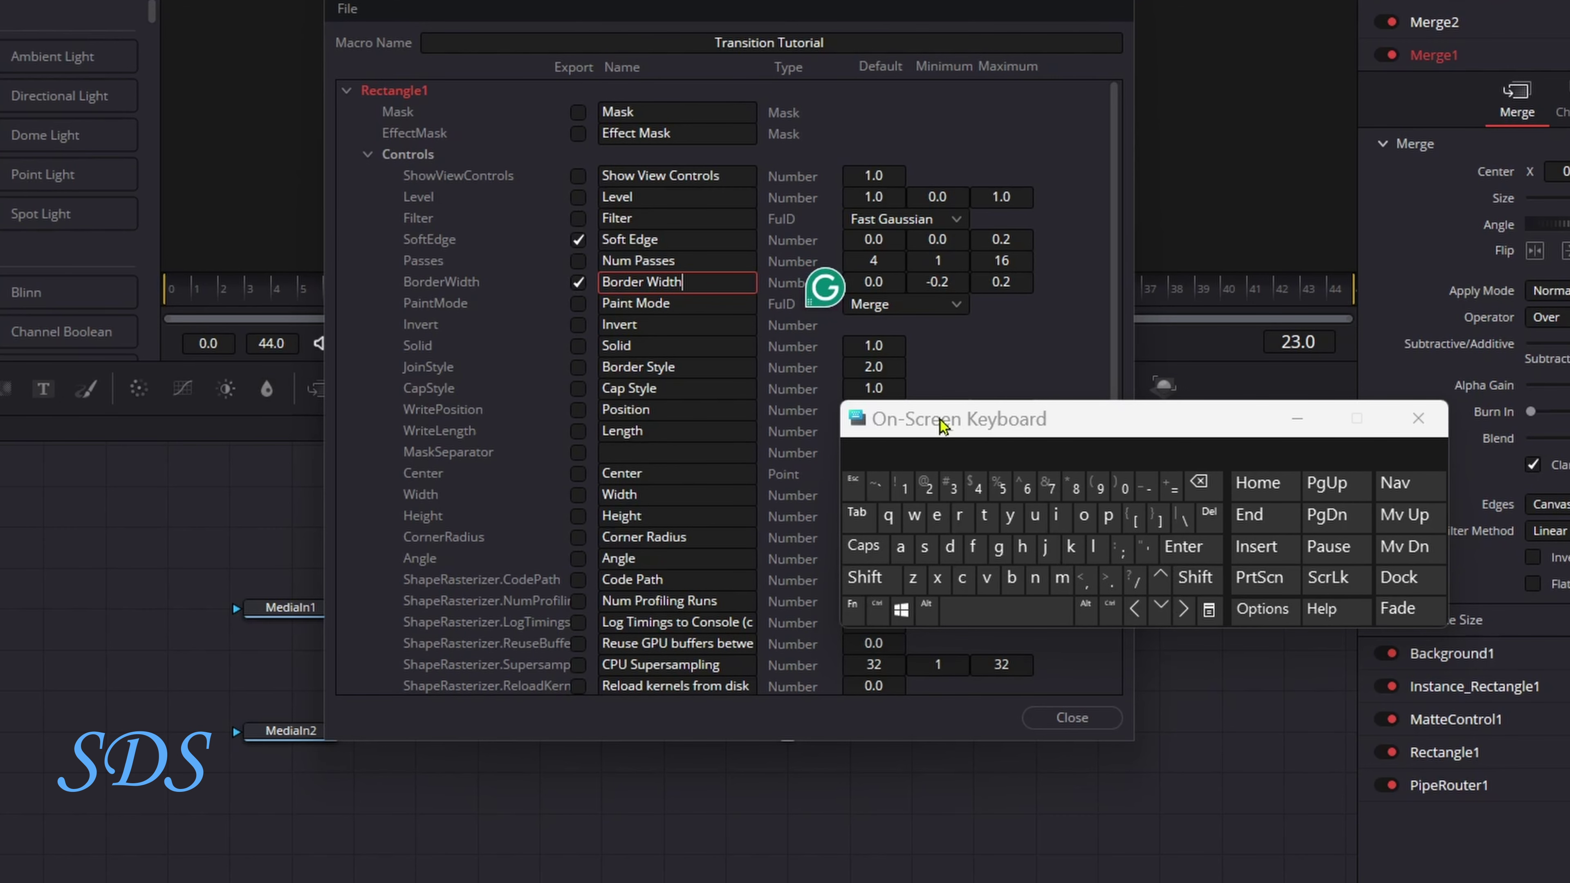
pyautogui.click(1200, 490)
pyautogui.click(1201, 490)
pyautogui.click(1201, 490)
pyautogui.click(1200, 490)
pyautogui.click(1200, 490)
pyautogui.click(864, 577)
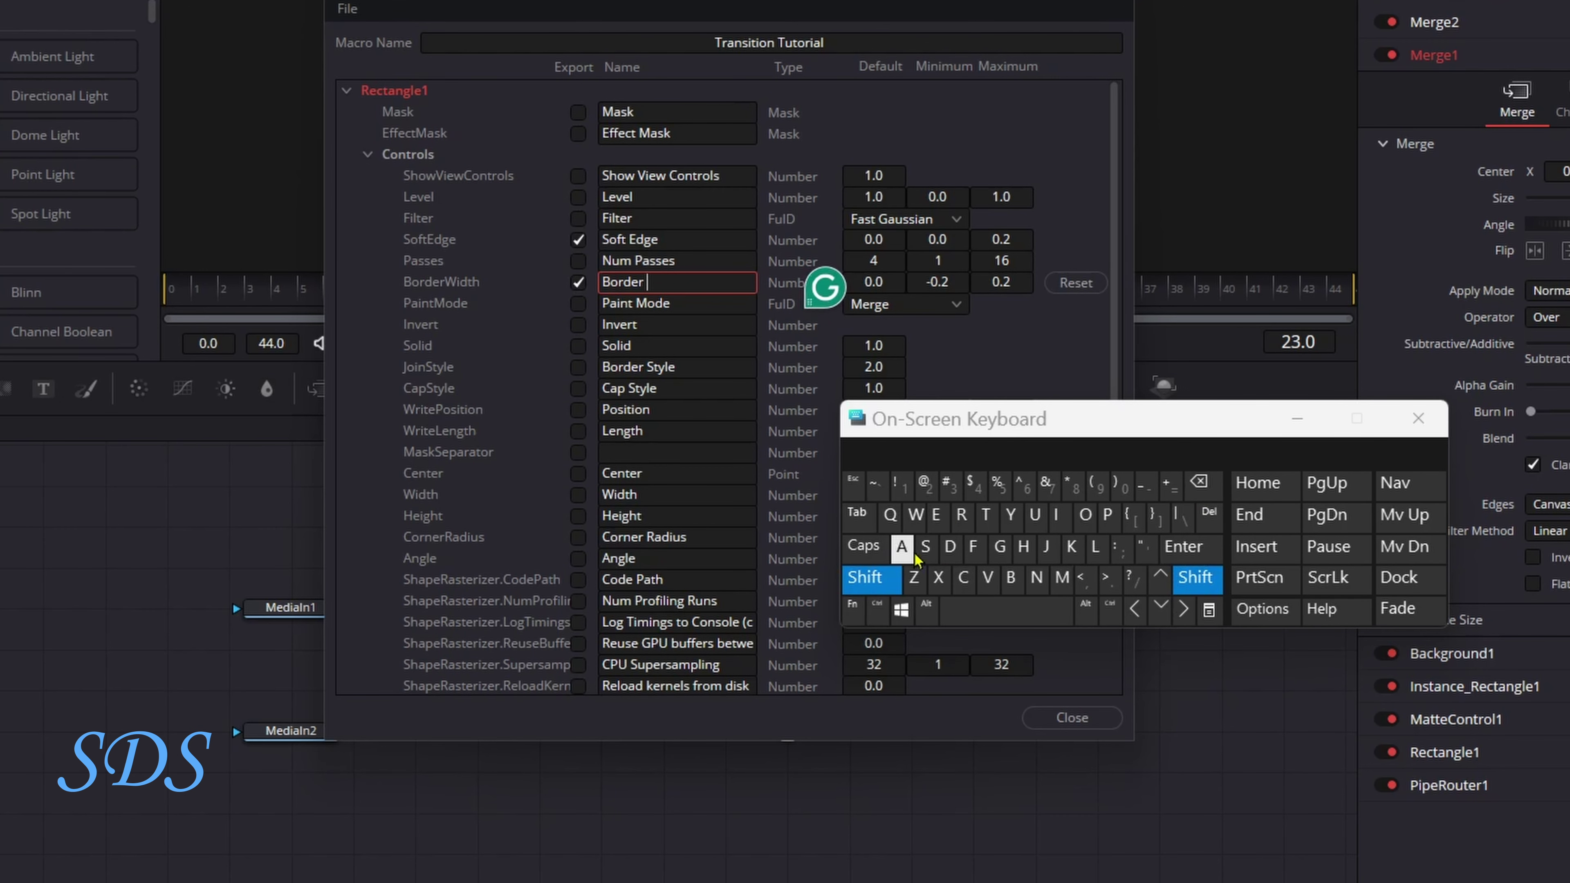
pyautogui.click(984, 514)
pyautogui.click(1023, 547)
pyautogui.click(1055, 514)
pyautogui.click(961, 578)
pyautogui.click(1071, 547)
pyautogui.click(1036, 577)
pyautogui.click(937, 514)
pyautogui.click(924, 546)
pyautogui.click(924, 547)
pyautogui.moveTo(1143, 419); pyautogui.dragTo(1156, 480)
# Limit the Border Thickness control to a maximum of 0.1 and export Rectangle1's Invert control
pyautogui.click(1016, 278)
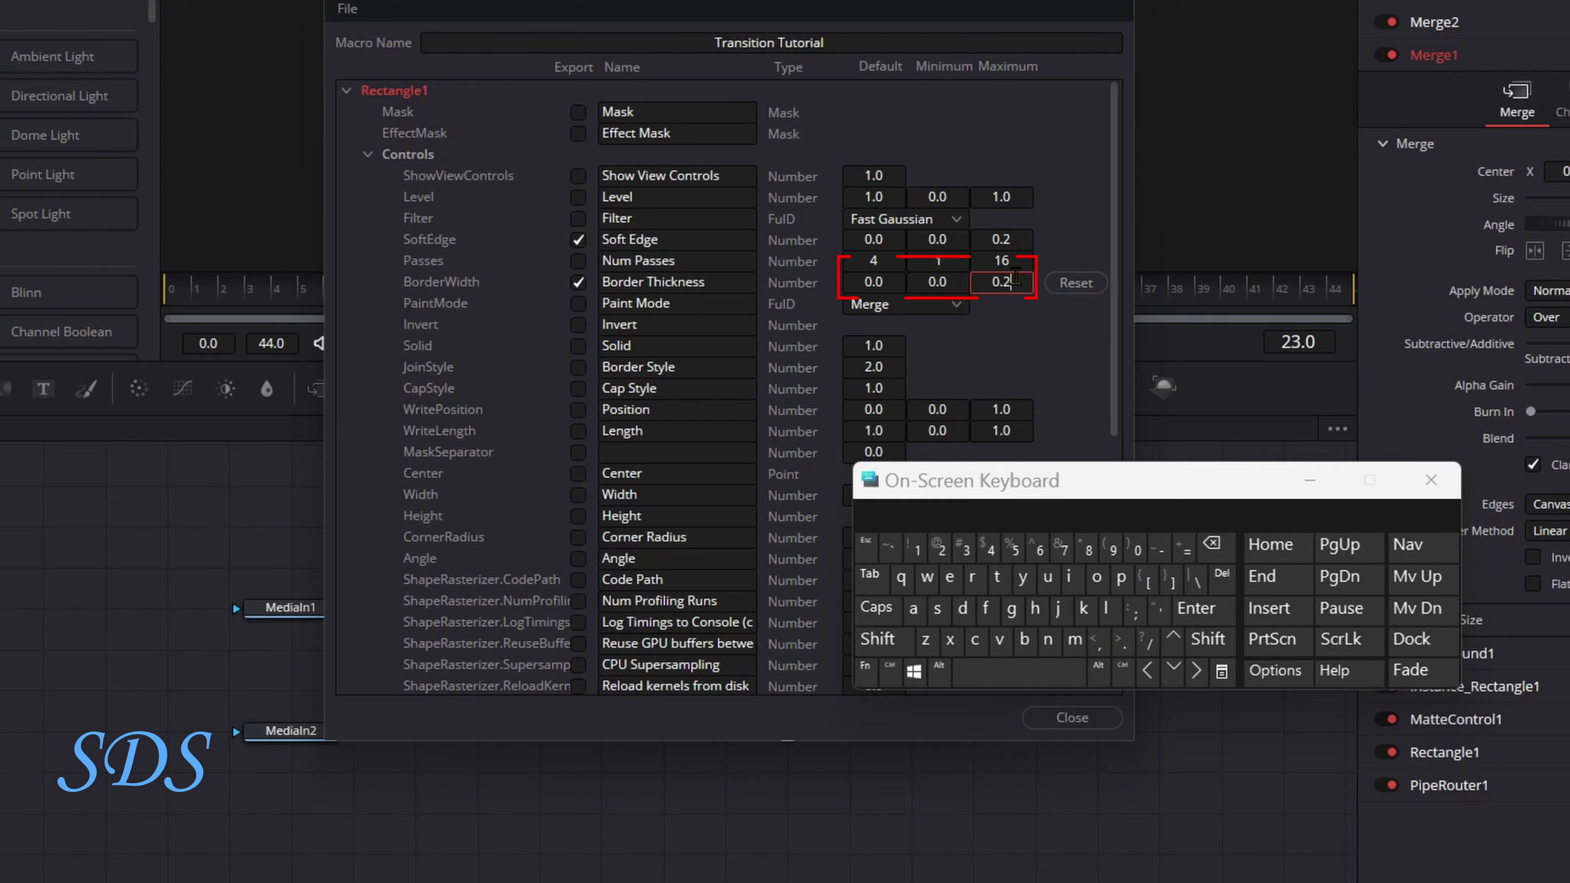
pyautogui.click(1212, 544)
pyautogui.click(916, 548)
pyautogui.click(918, 110)
pyautogui.moveTo(911, 485); pyautogui.dragTo(953, 495)
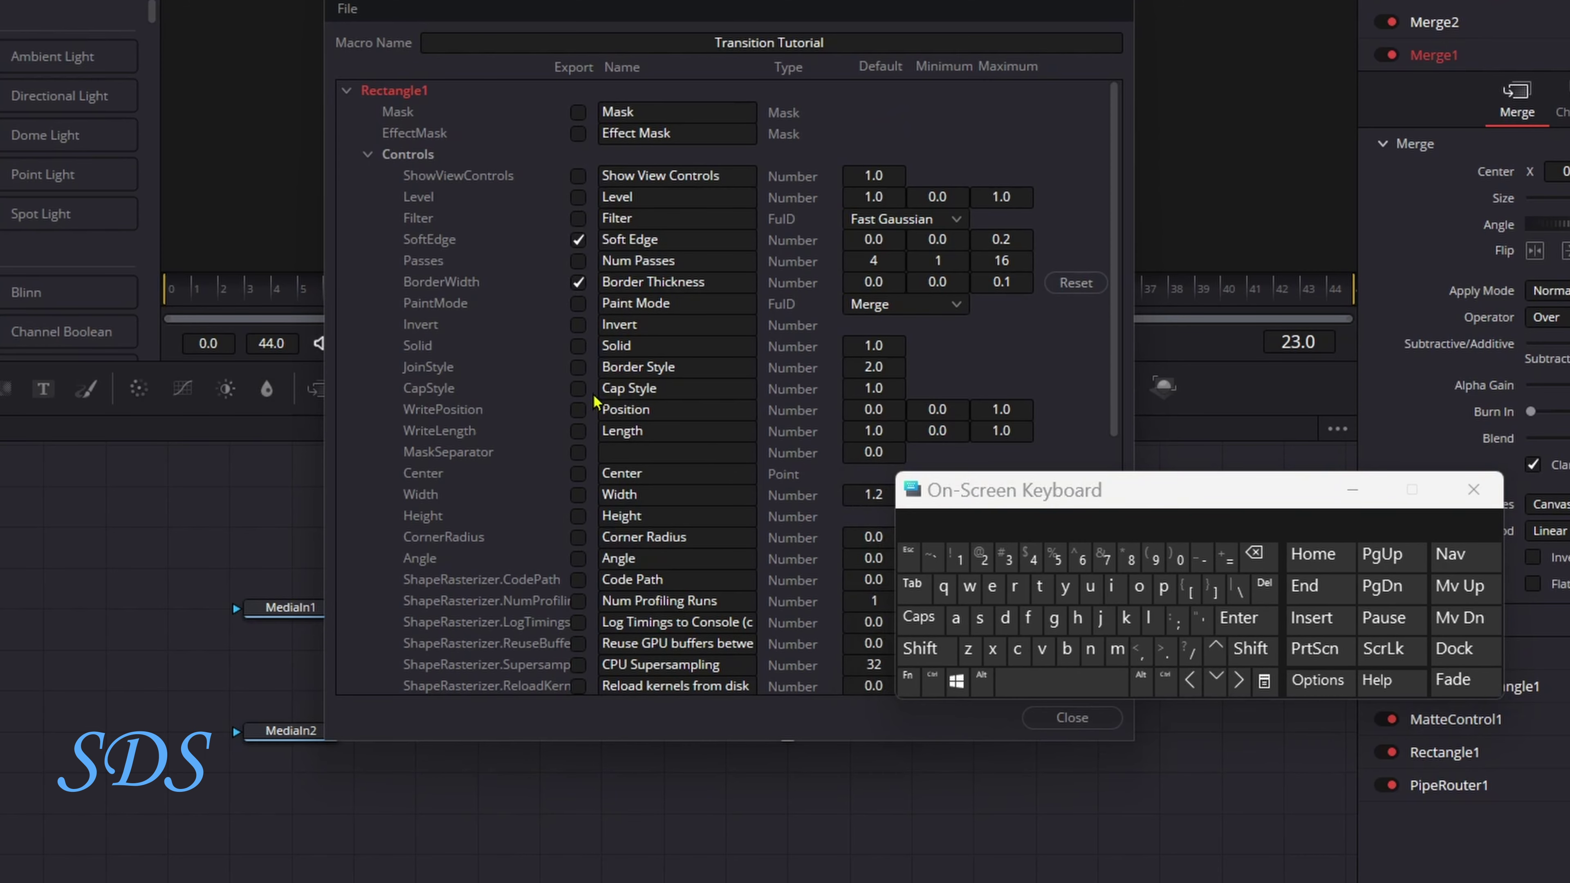
pyautogui.click(578, 325)
# Export the Curve and In/Out easing controls of AnimCurves1 in the macro
pyautogui.click(346, 91)
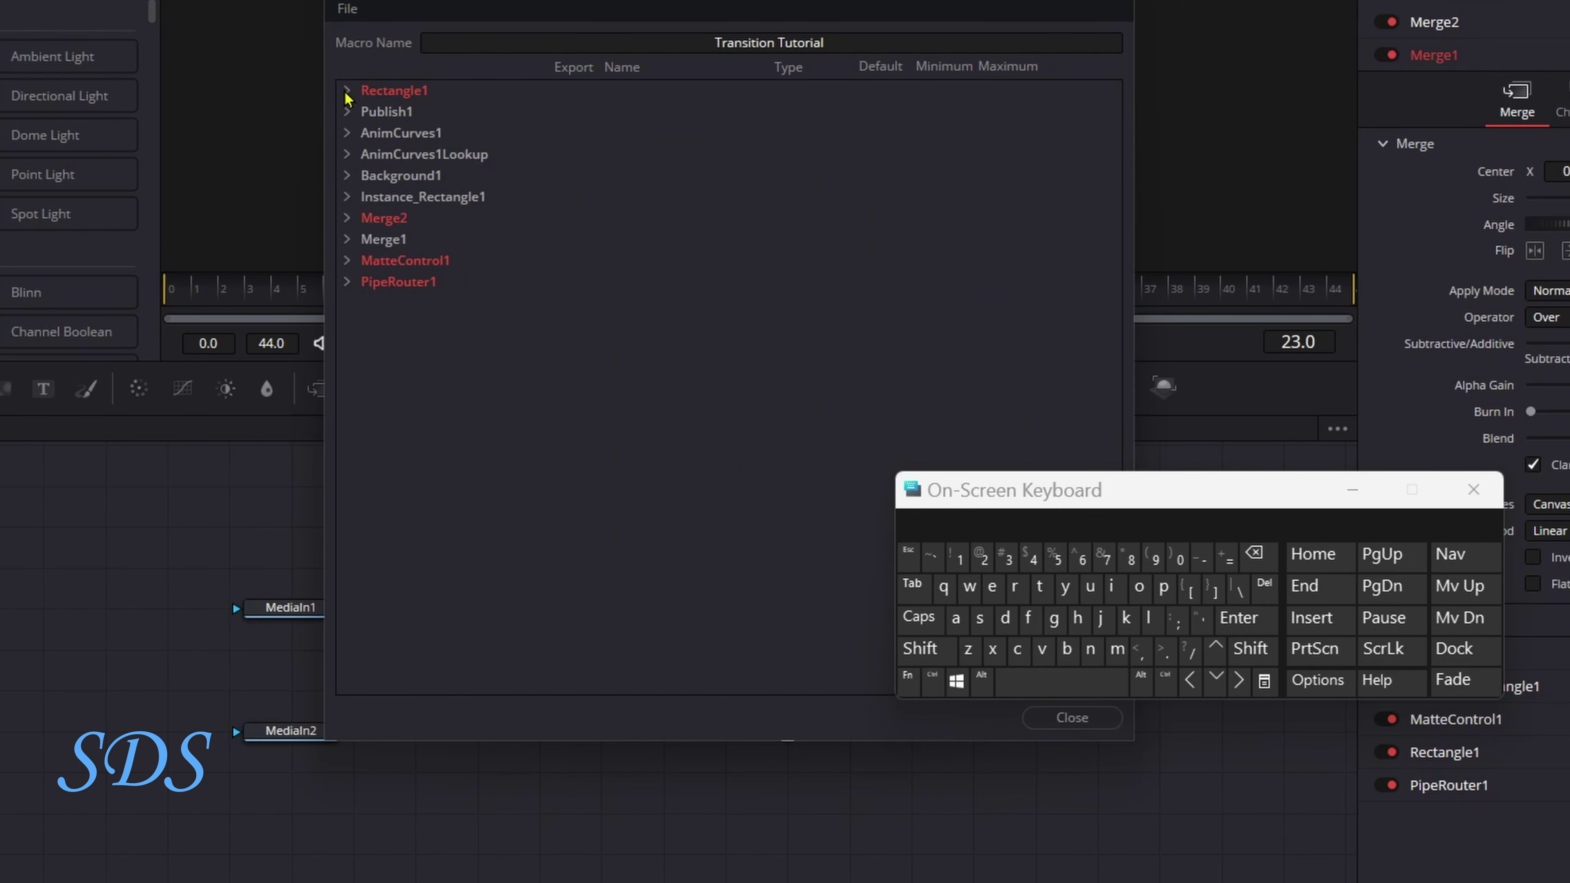
pyautogui.click(349, 135)
pyautogui.click(347, 132)
# Export Background1's TopLeftRed, TopLeftGreen and TopLeftBlue color controls
pyautogui.click(347, 175)
pyautogui.click(368, 303)
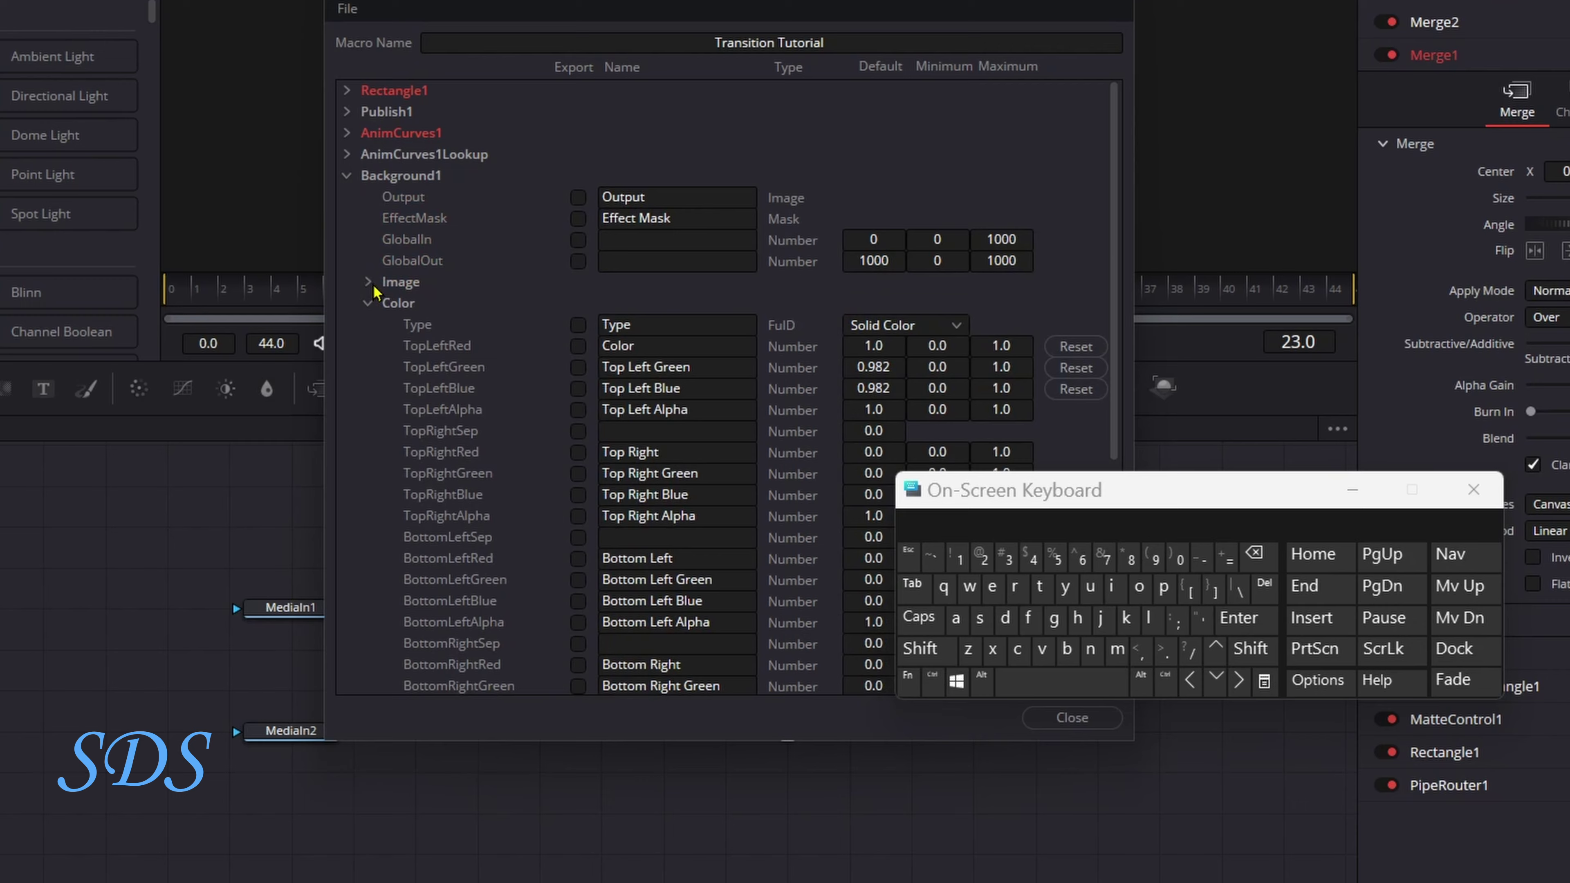
pyautogui.click(578, 345)
pyautogui.click(578, 367)
pyautogui.click(578, 390)
# Rename Background1's exported TopLeftRed control to "Border Color"
pyautogui.click(598, 345)
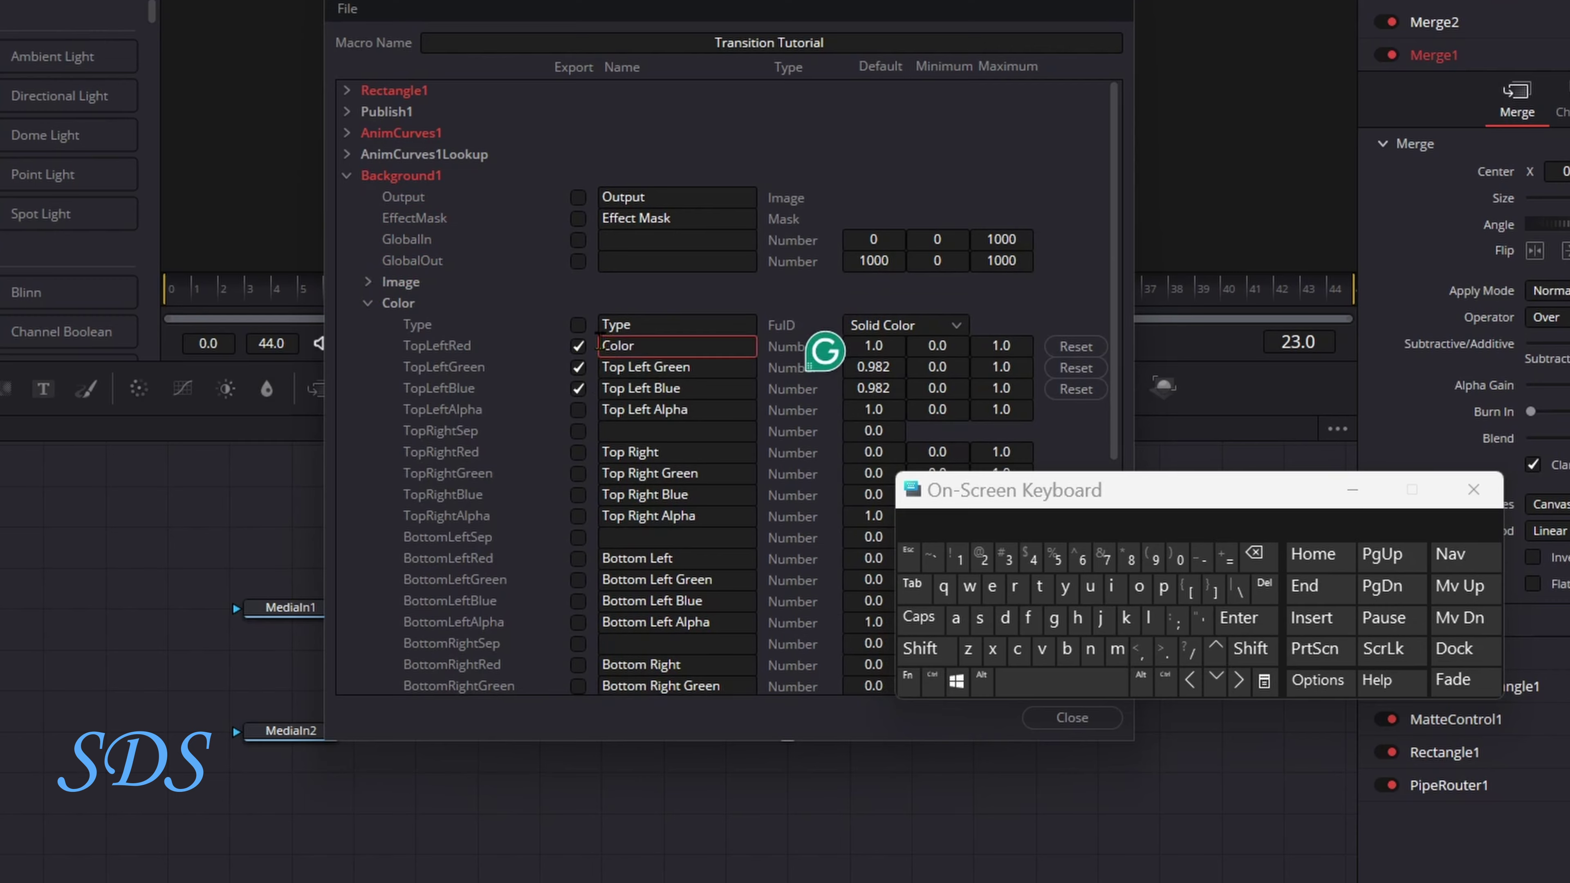
pyautogui.click(920, 648)
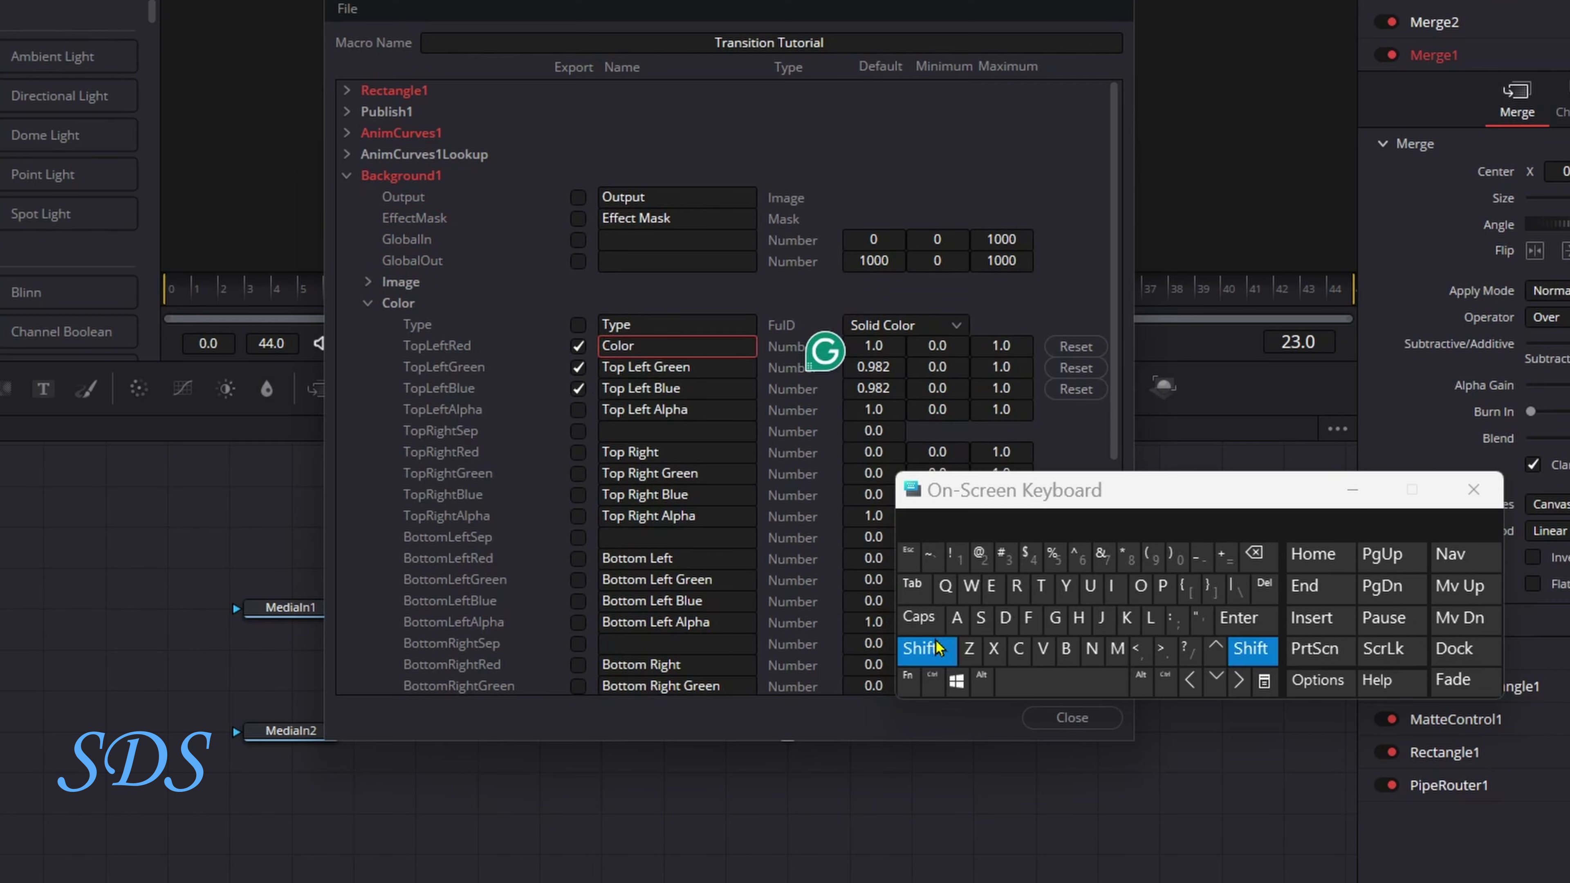
pyautogui.click(1067, 649)
pyautogui.click(1138, 585)
pyautogui.click(1014, 586)
pyautogui.click(1005, 618)
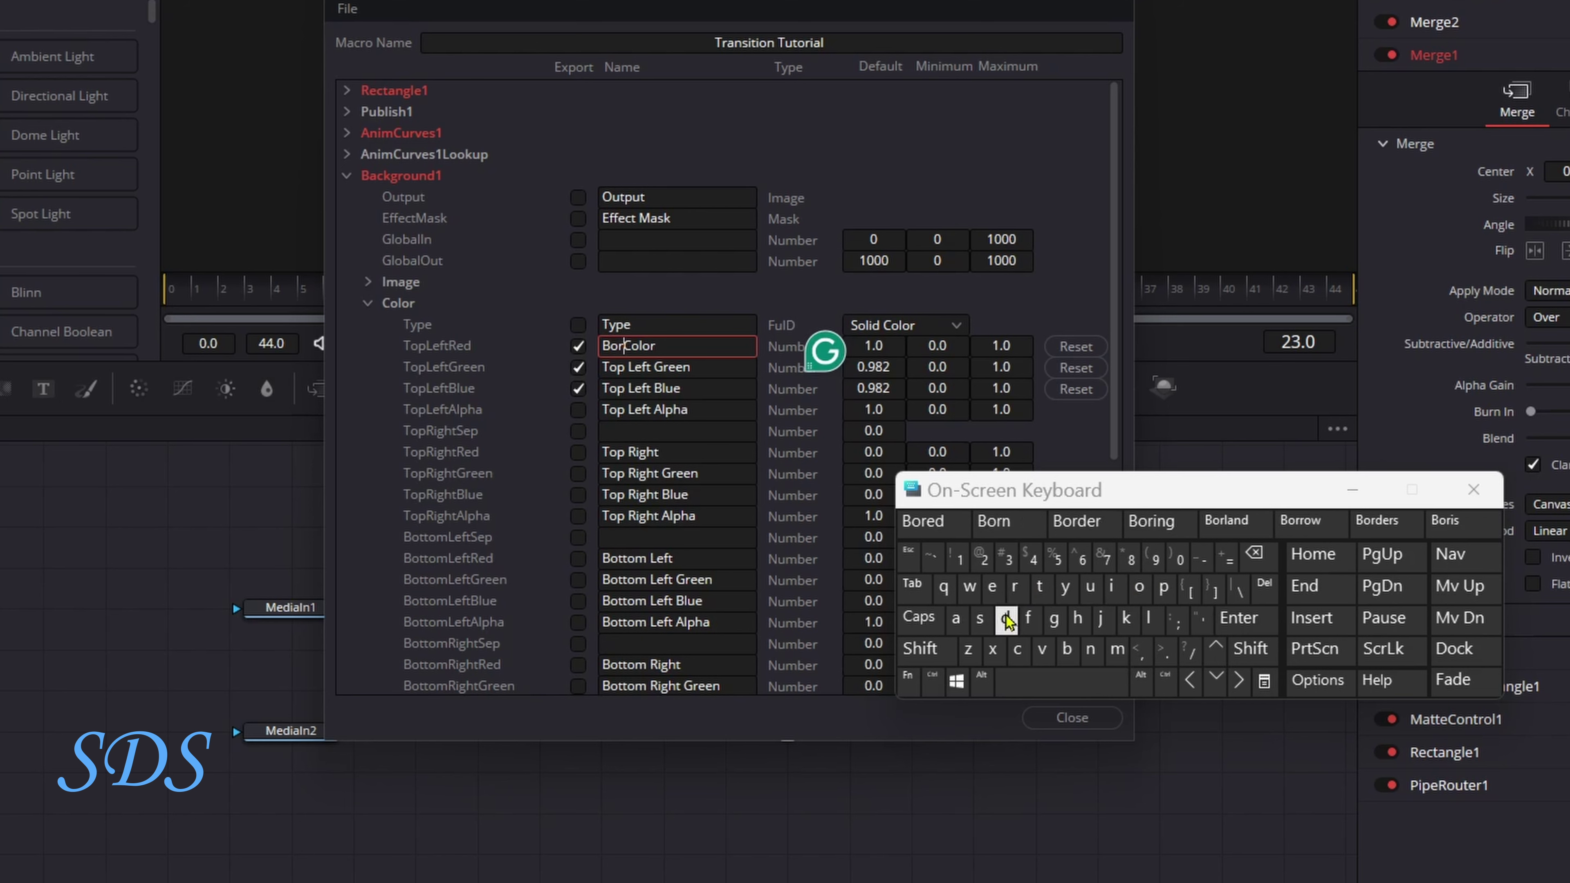
pyautogui.click(992, 586)
pyautogui.click(930, 521)
pyautogui.click(666, 129)
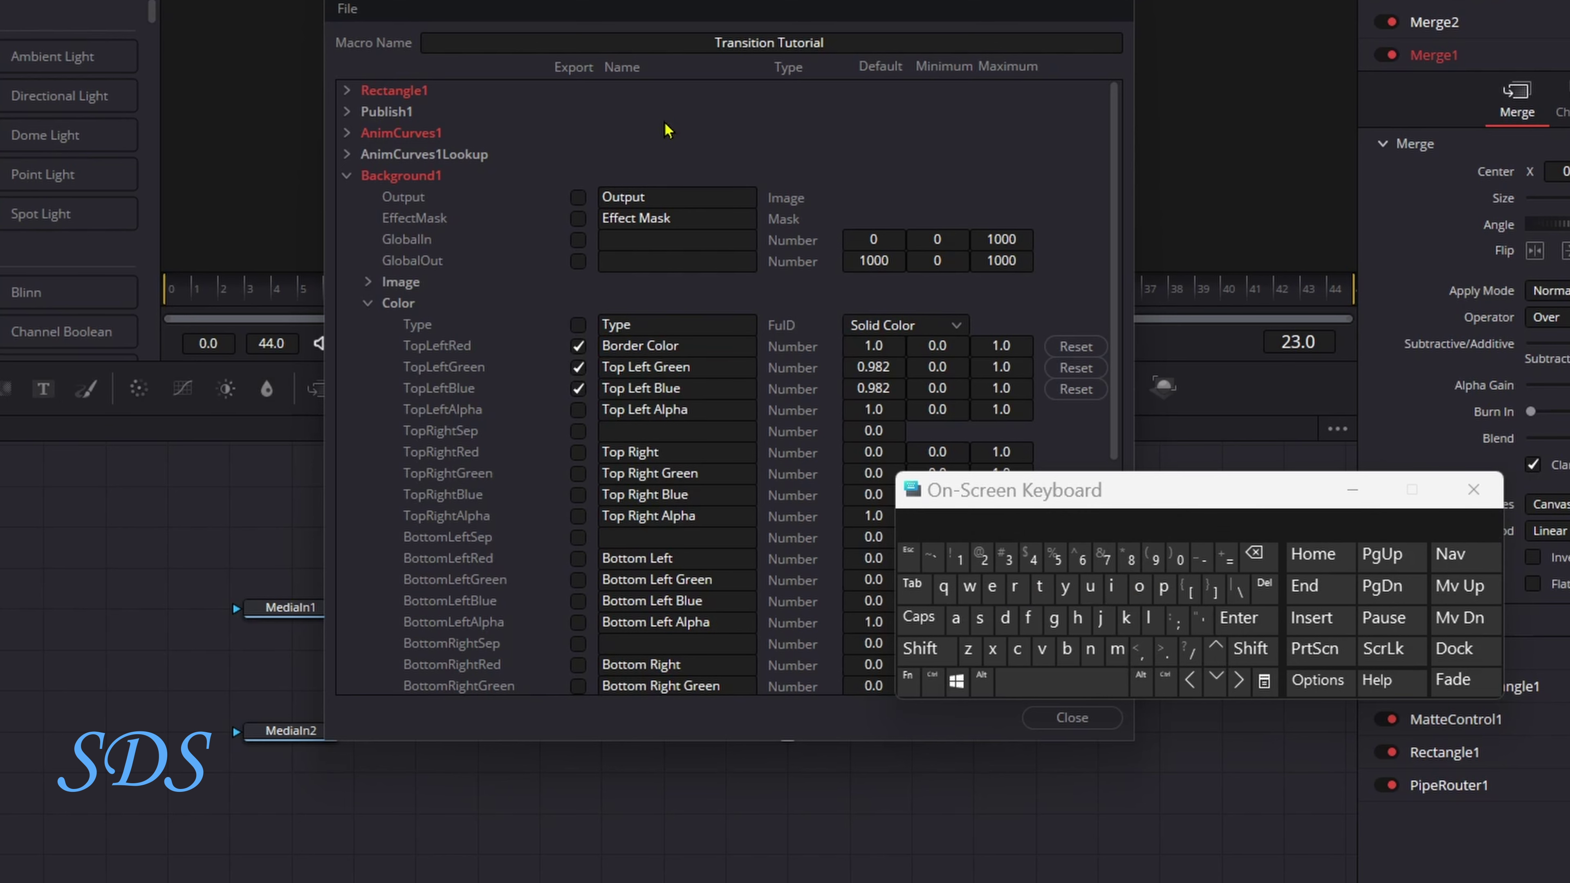
pyautogui.click(349, 176)
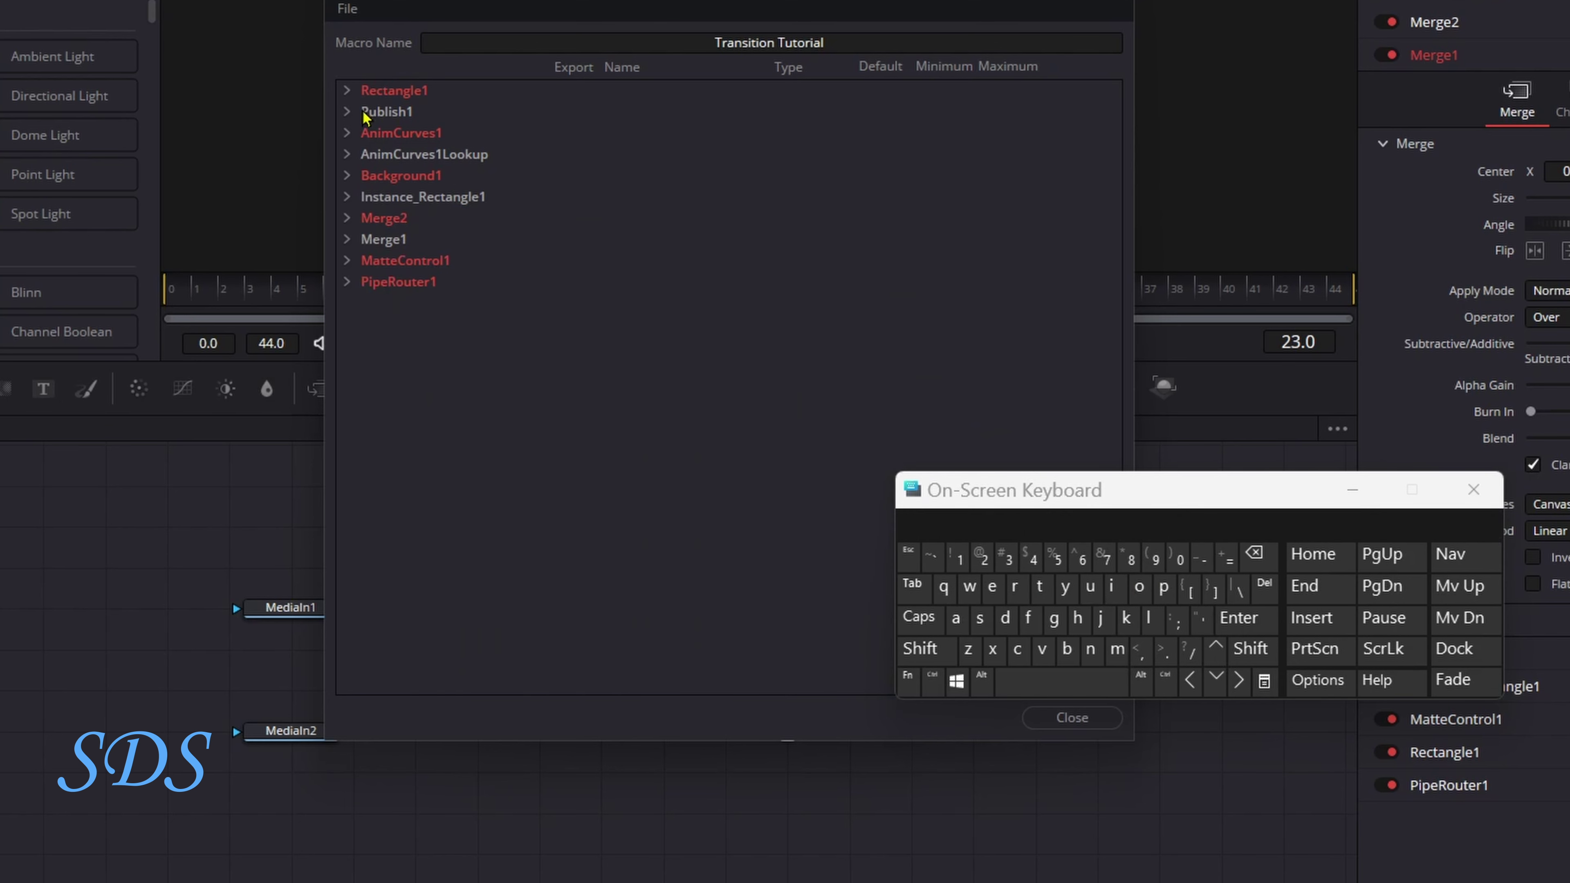
# Save the macro as a group named Transition Tutorial in Fusion's Vertical Transitions folder and close the Macro Editor
pyautogui.click(348, 12)
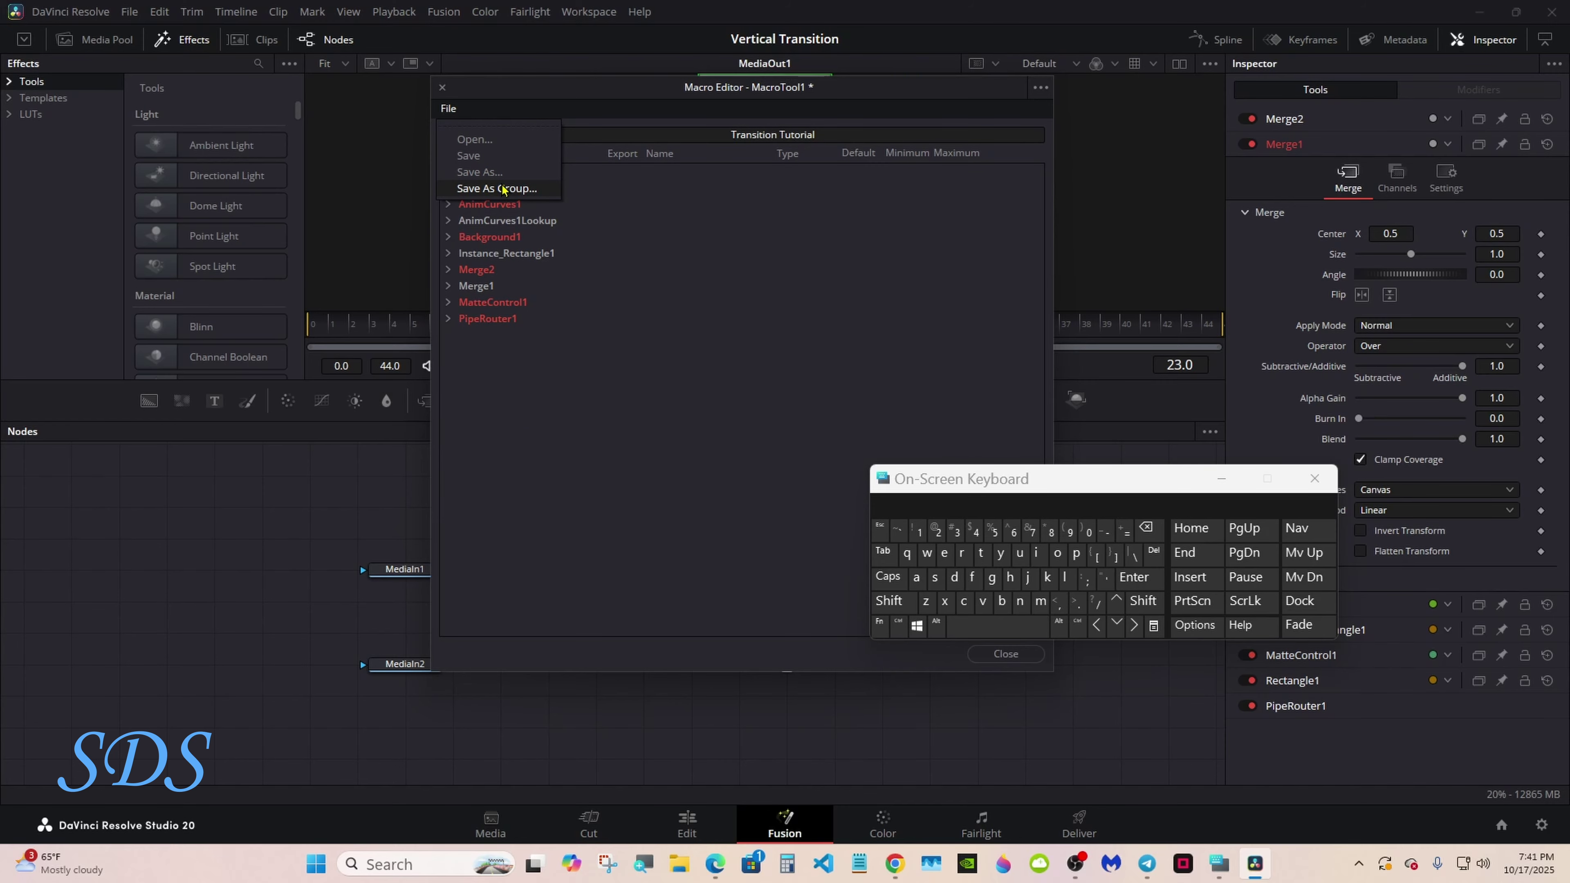
pyautogui.click(502, 189)
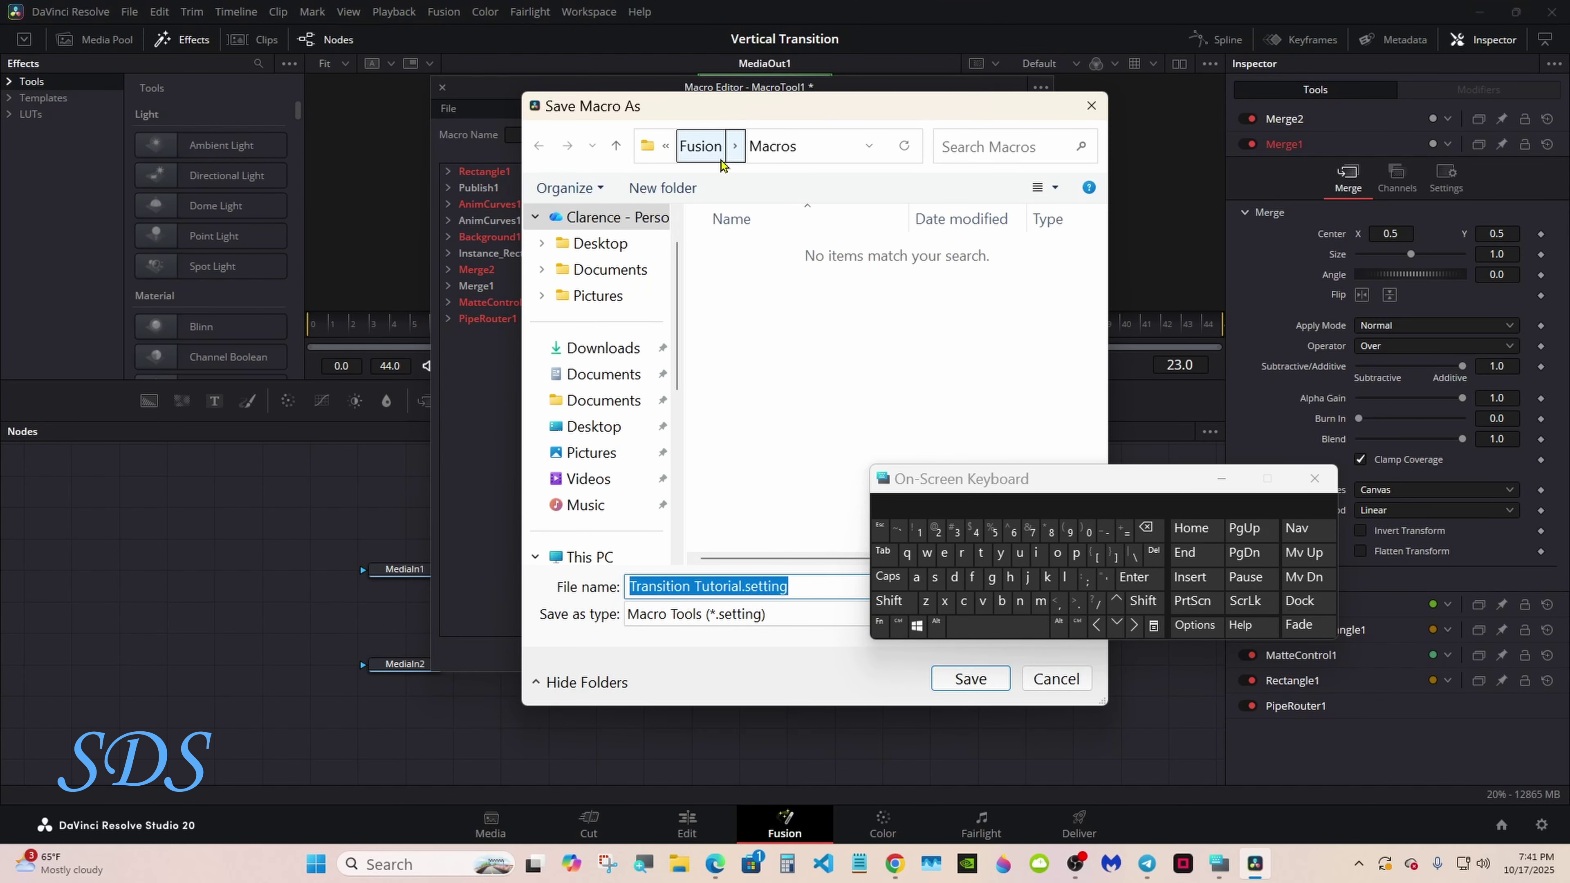
pyautogui.click(700, 146)
pyautogui.moveTo(989, 478); pyautogui.dragTo(1219, 470)
pyautogui.click(971, 679)
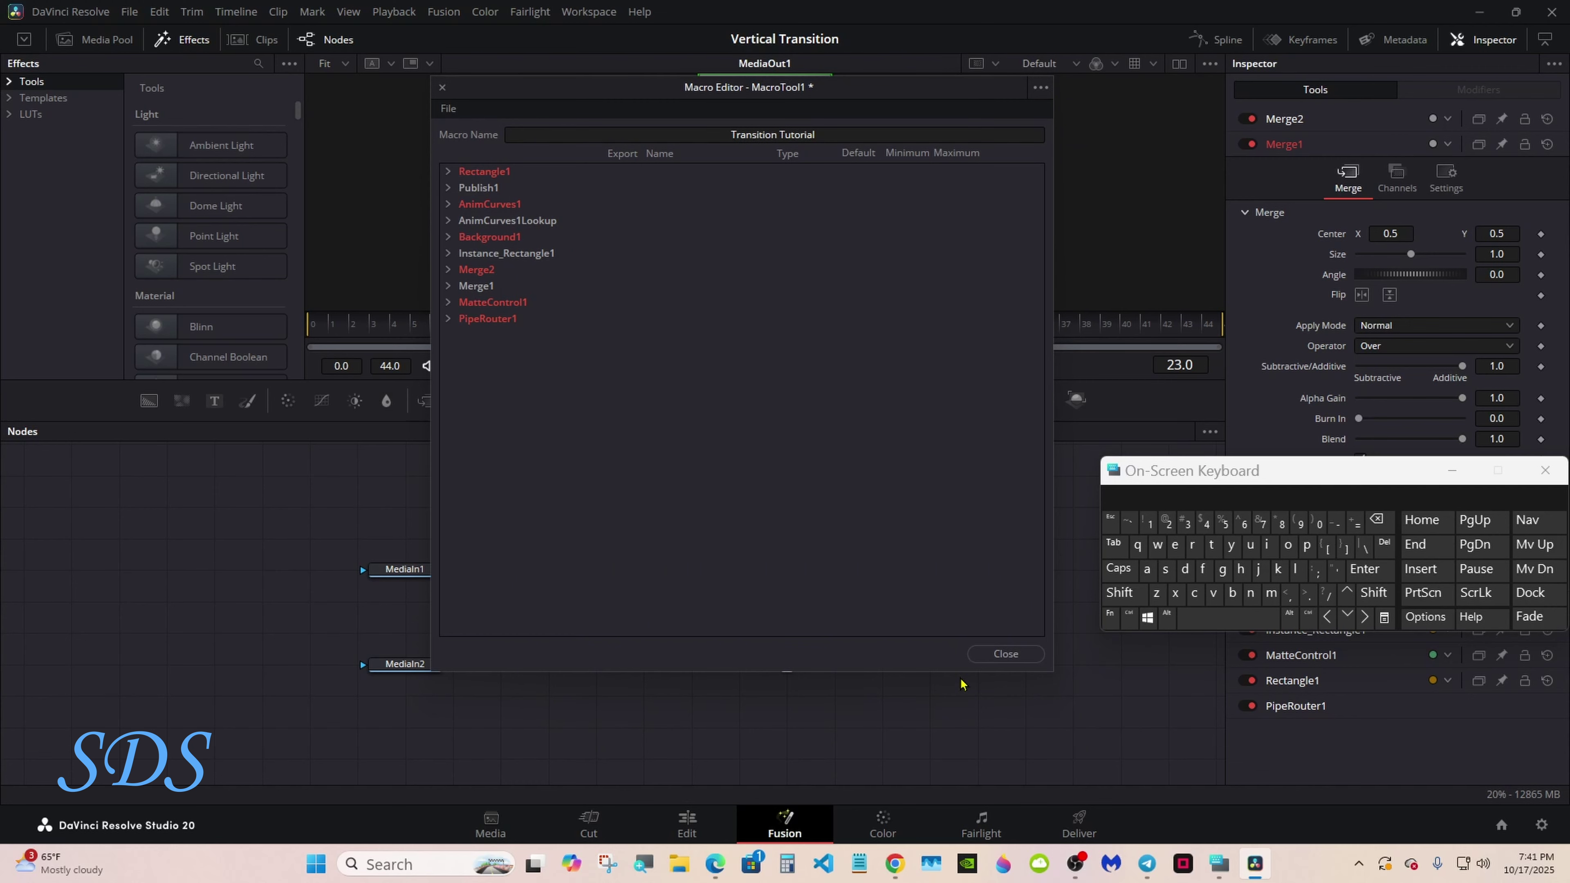
pyautogui.click(975, 655)
pyautogui.click(1452, 471)
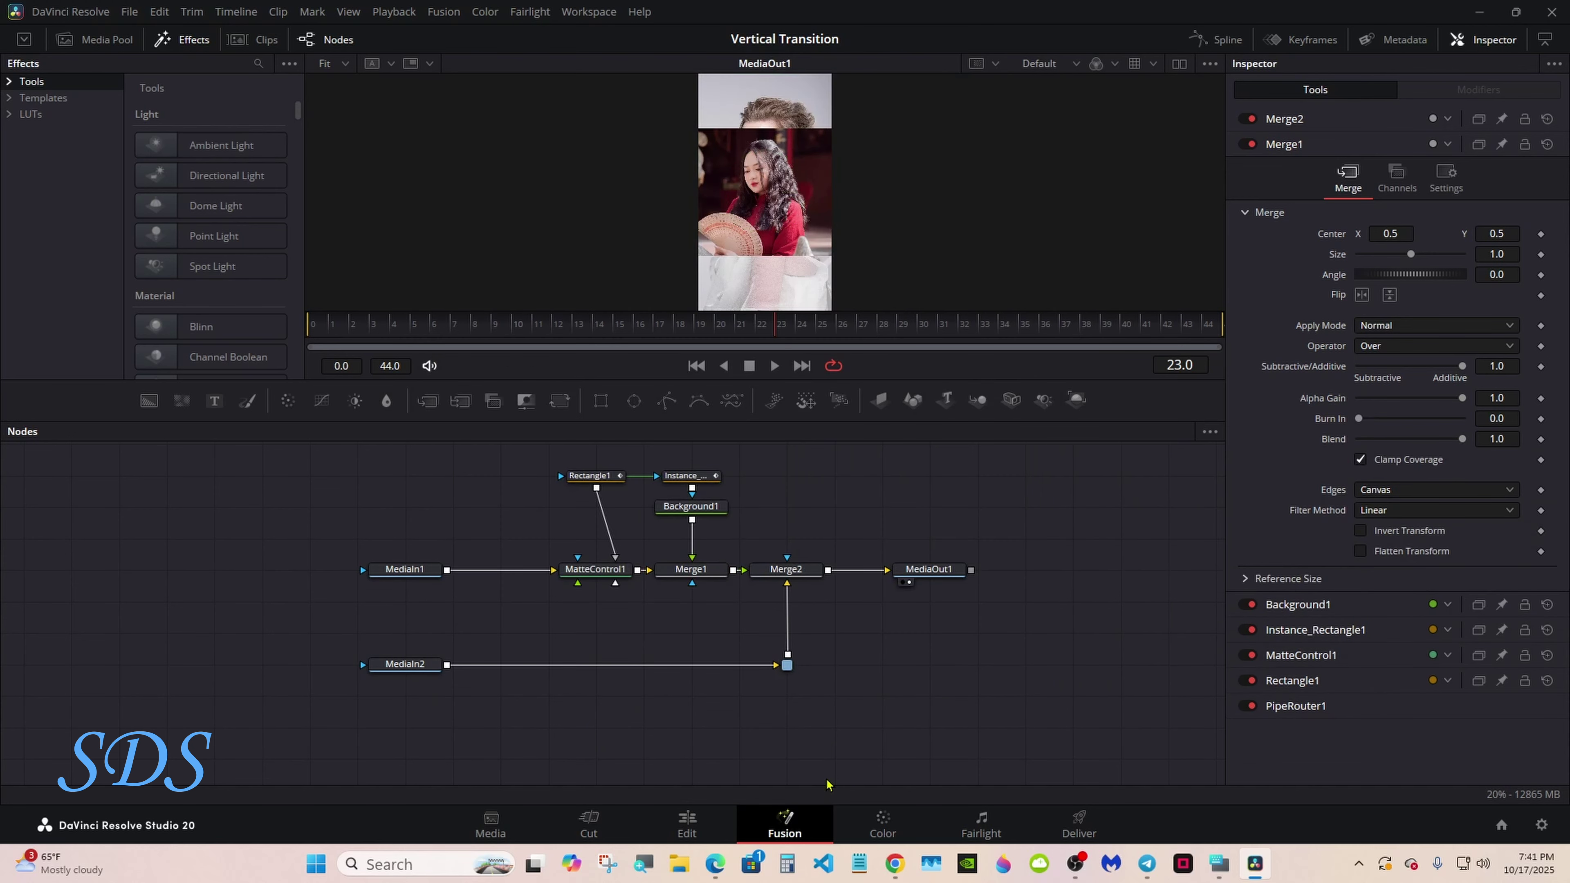
# On the Edit page, apply the Transition Tutorial transition from Vertical Transitions to the cut between X.png and V.png
pyautogui.click(687, 826)
pyautogui.click(655, 681)
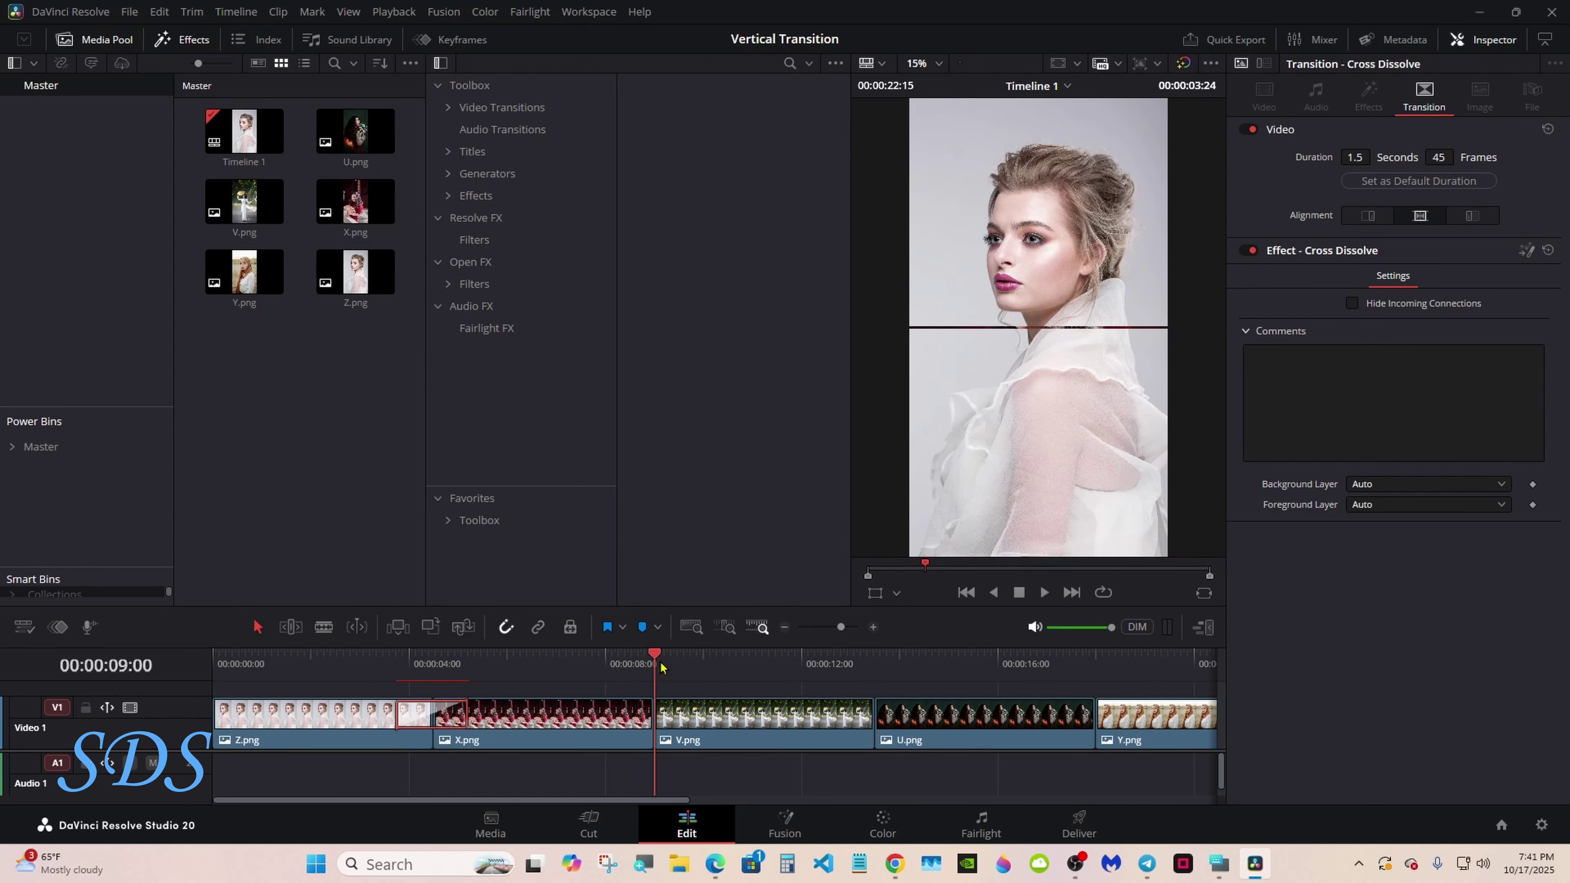
pyautogui.click(617, 690)
pyautogui.click(502, 107)
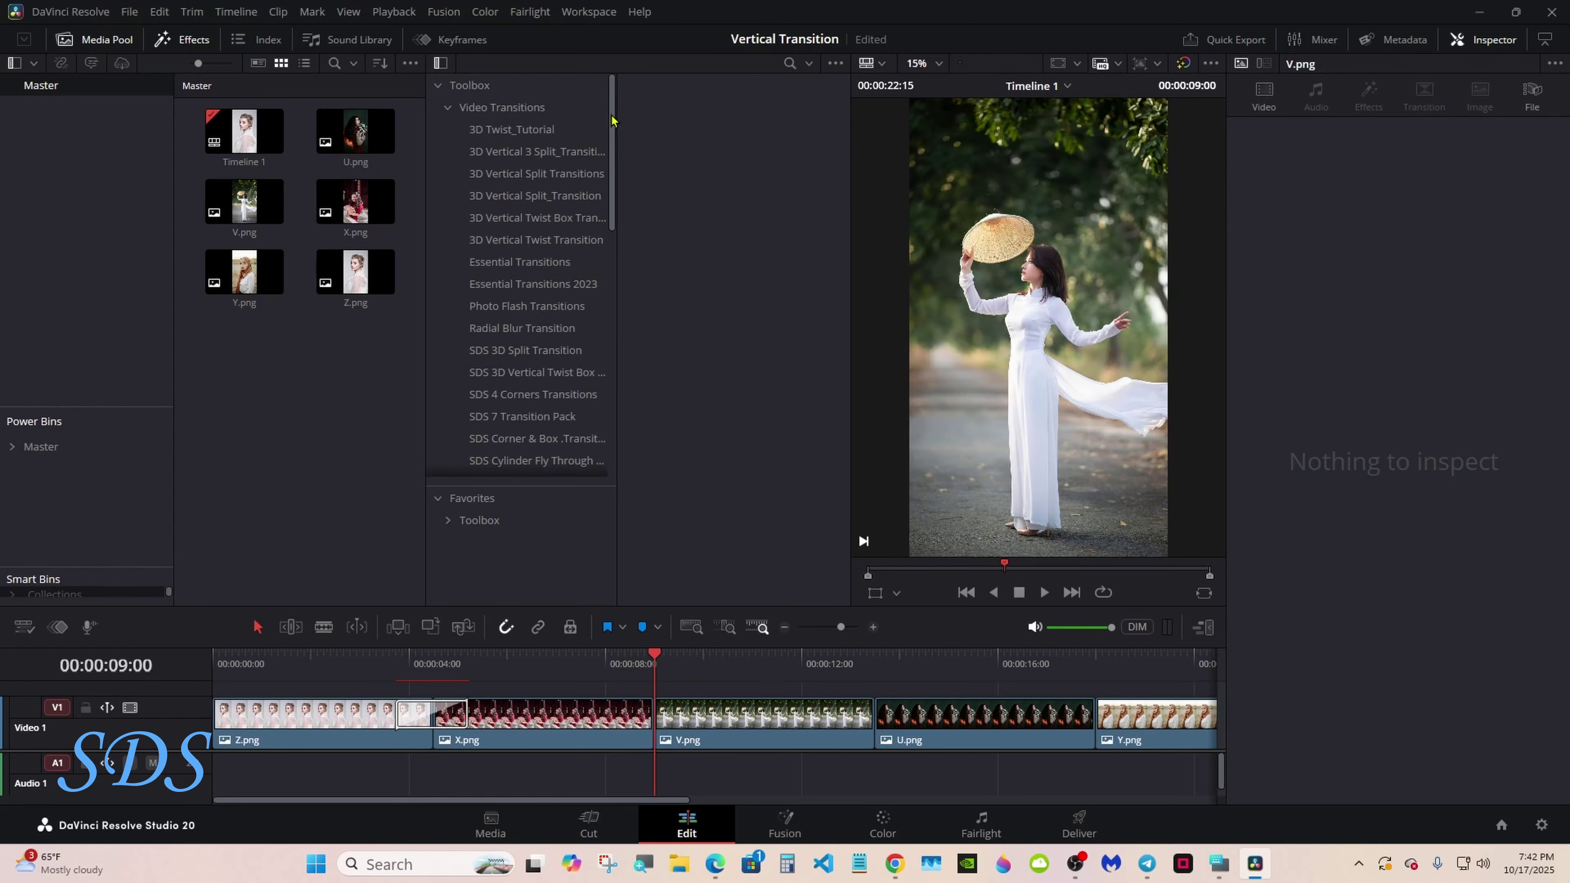
pyautogui.moveTo(610, 121); pyautogui.dragTo(610, 324)
pyautogui.click(516, 282)
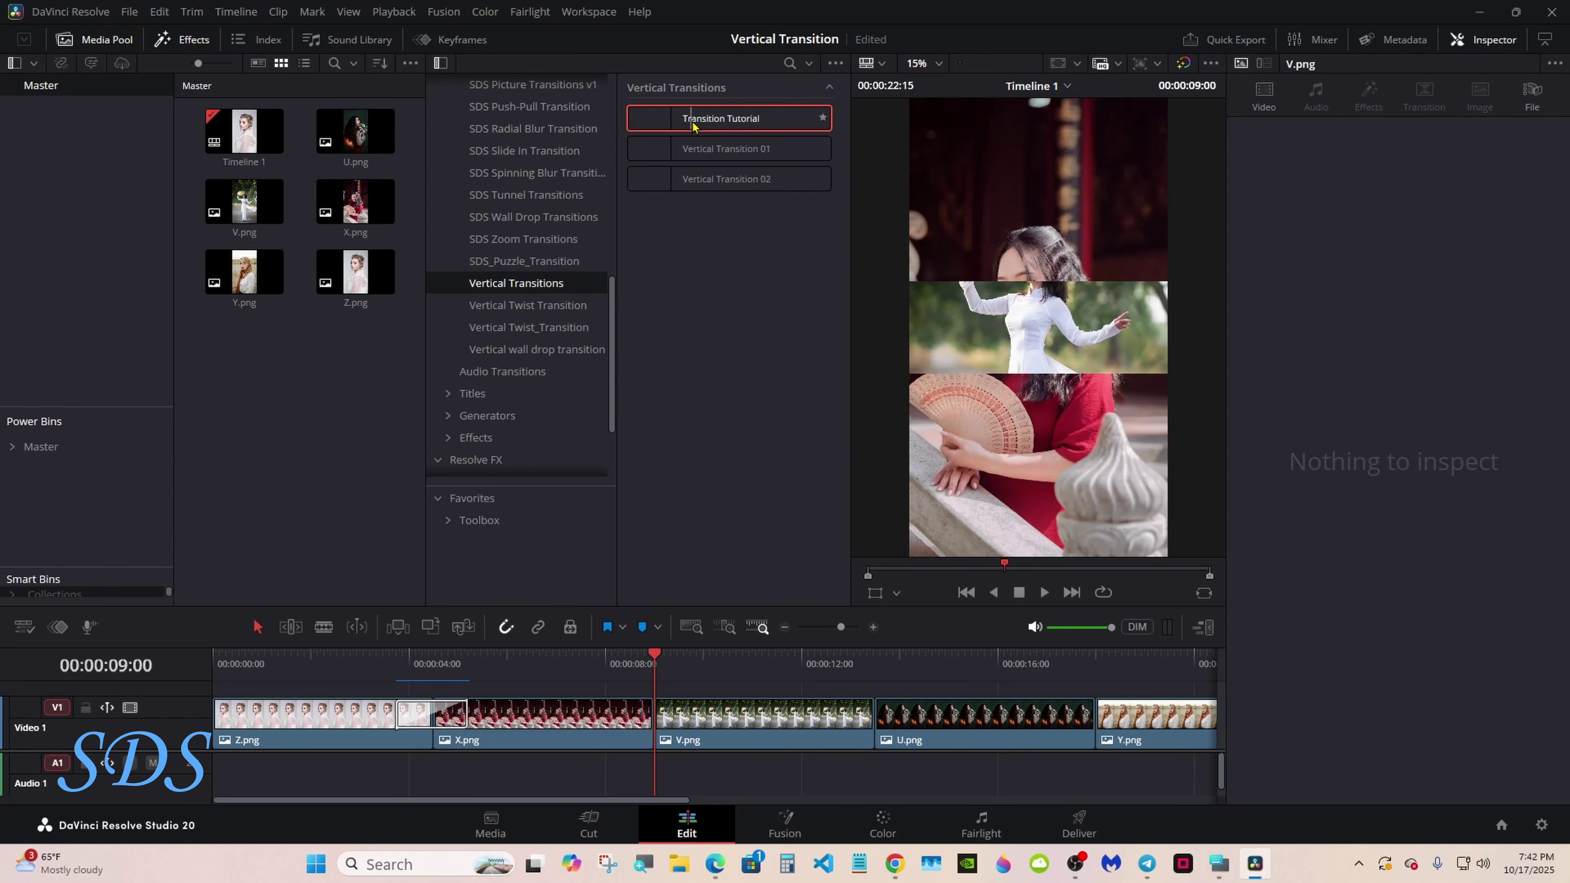
pyautogui.moveTo(692, 126); pyautogui.dragTo(653, 714)
# Play back the new transition between the X.png and V.png clips
pyautogui.click(617, 671)
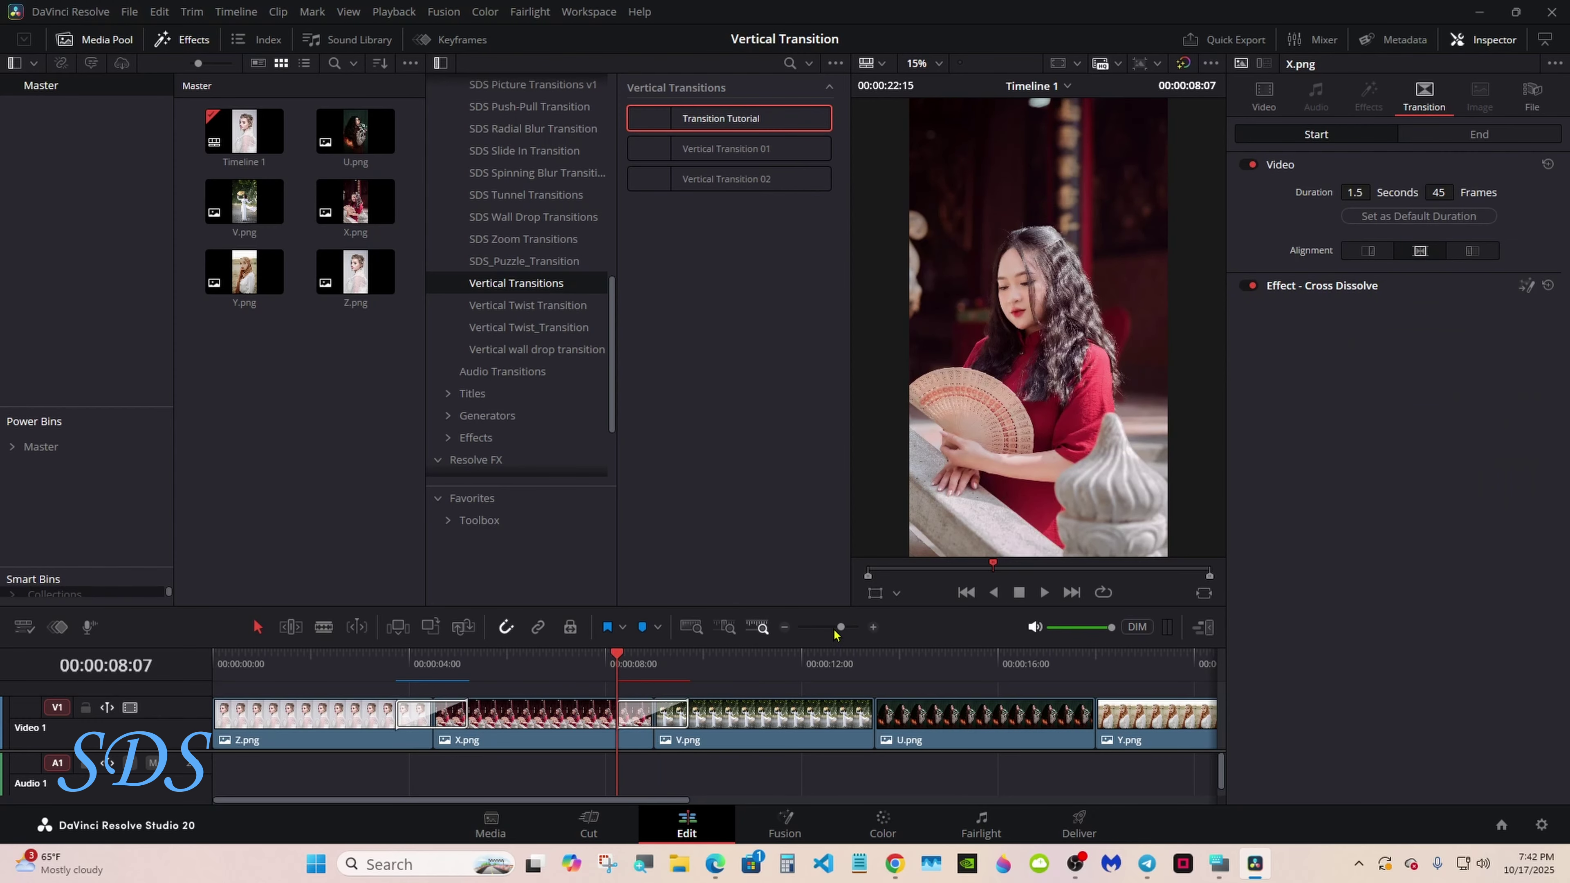
pyautogui.click(1042, 594)
pyautogui.click(1019, 592)
# Set both the In and Out easing of the Transition Tutorial transition between X.png and V.png to Expo
pyautogui.click(652, 711)
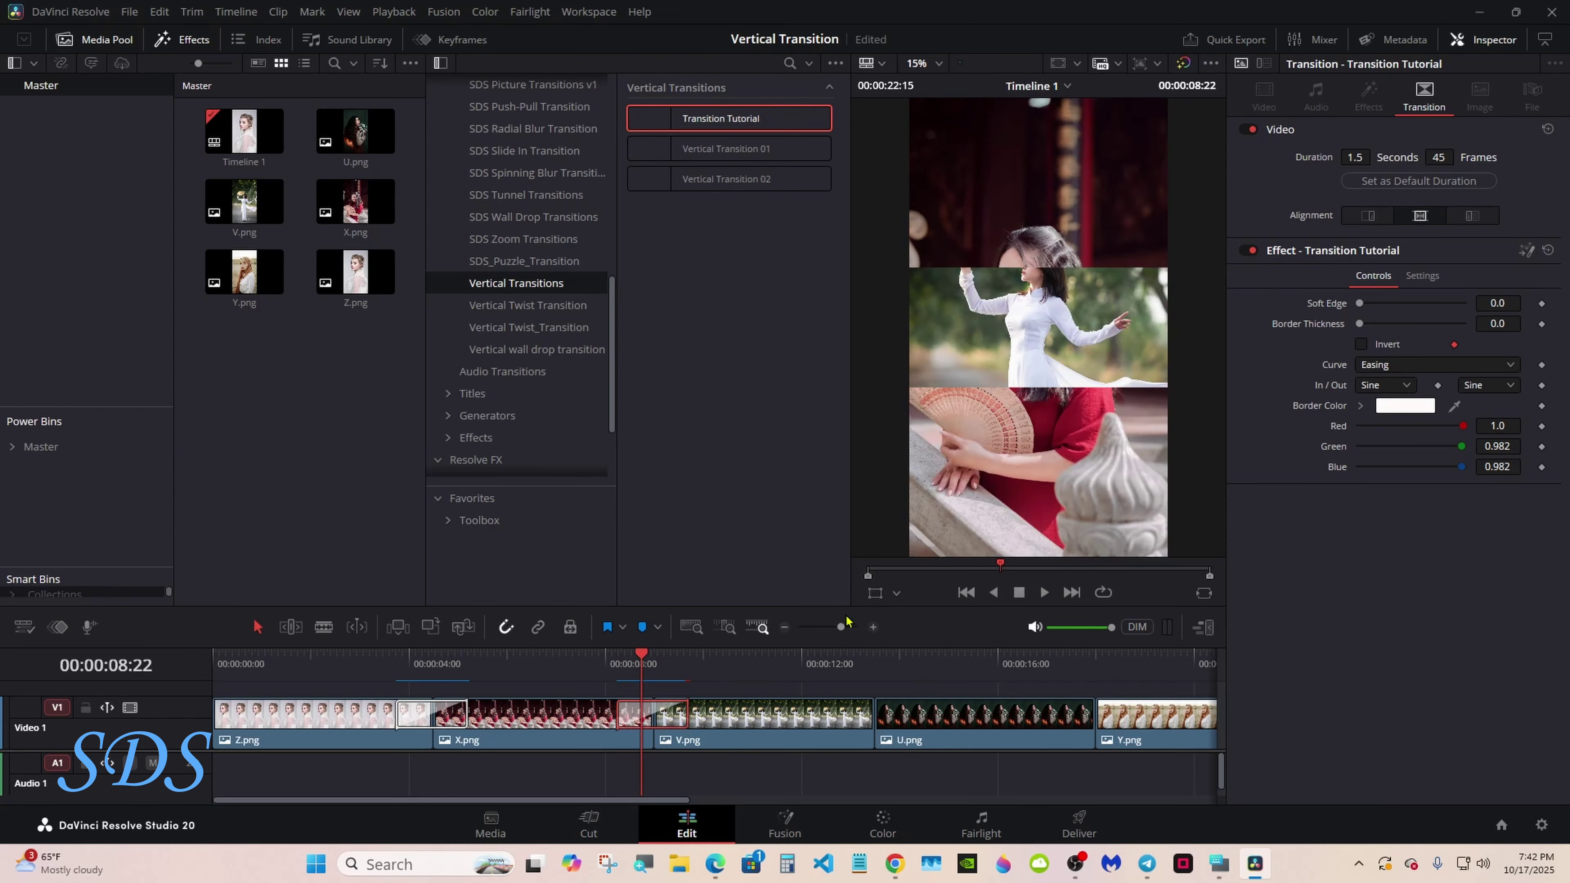
pyautogui.click(1372, 386)
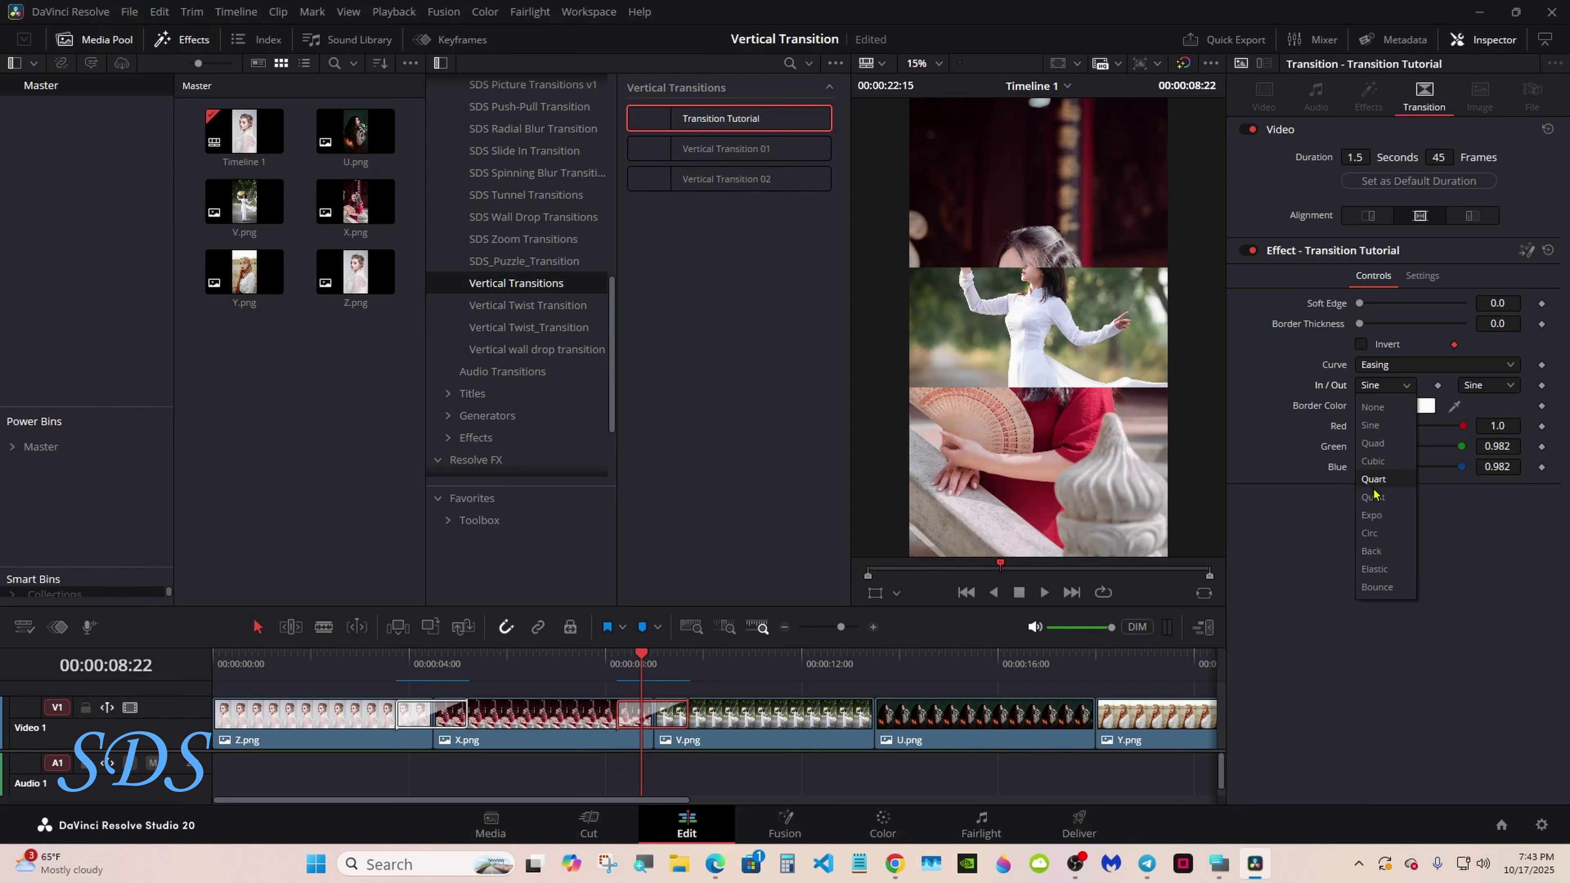
pyautogui.click(1372, 516)
pyautogui.click(1488, 385)
pyautogui.click(1484, 515)
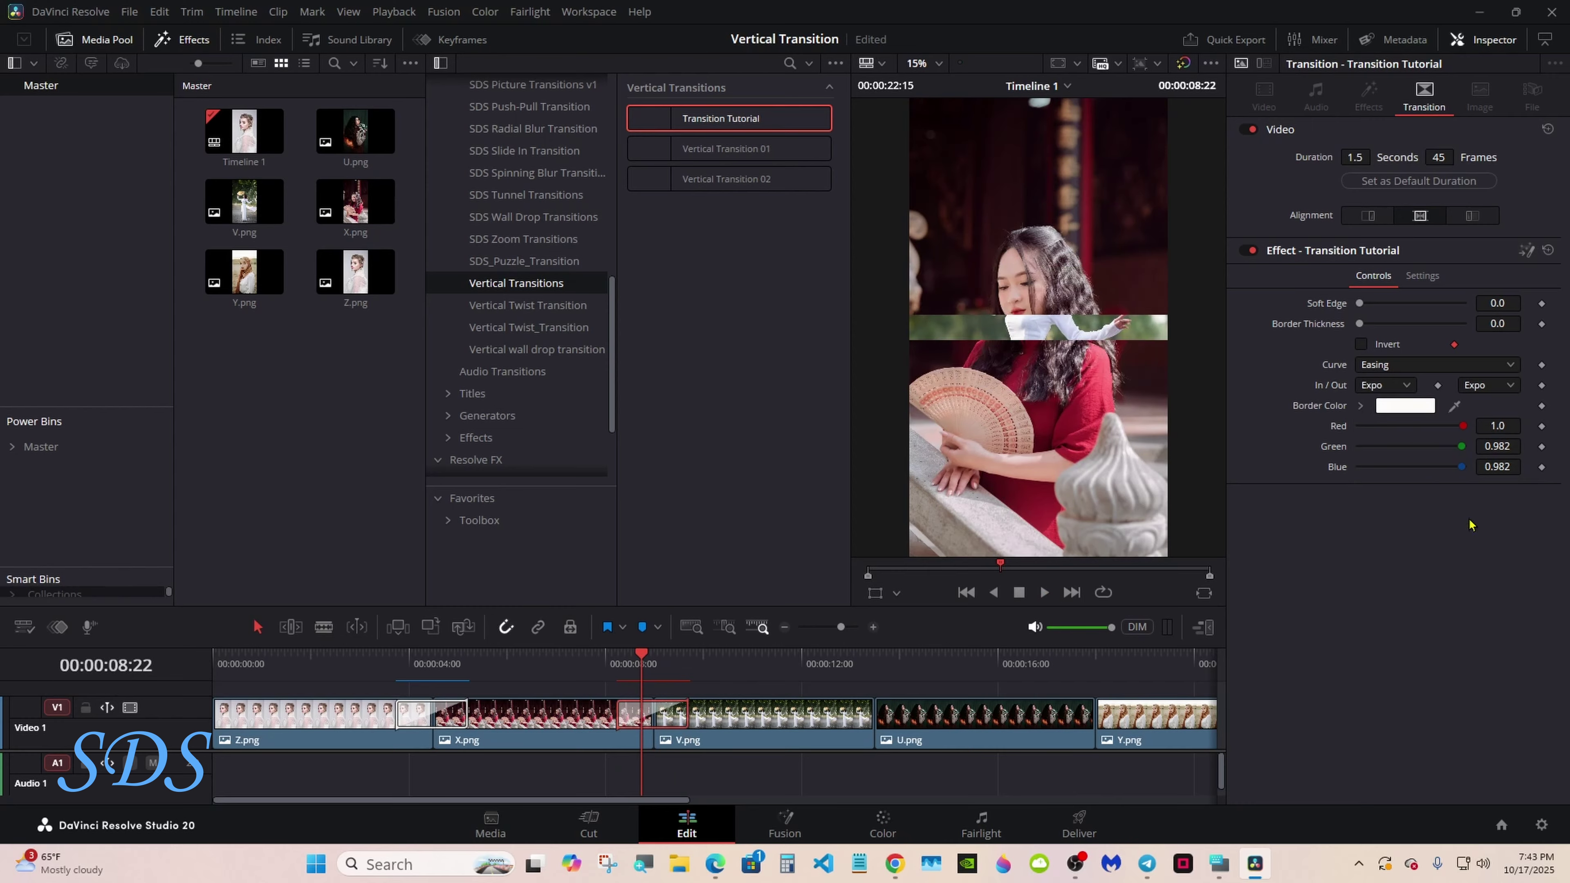
# Play back the X.png to V.png transition from just before it starts to review the Expo easing
pyautogui.click(604, 655)
pyautogui.press('space')
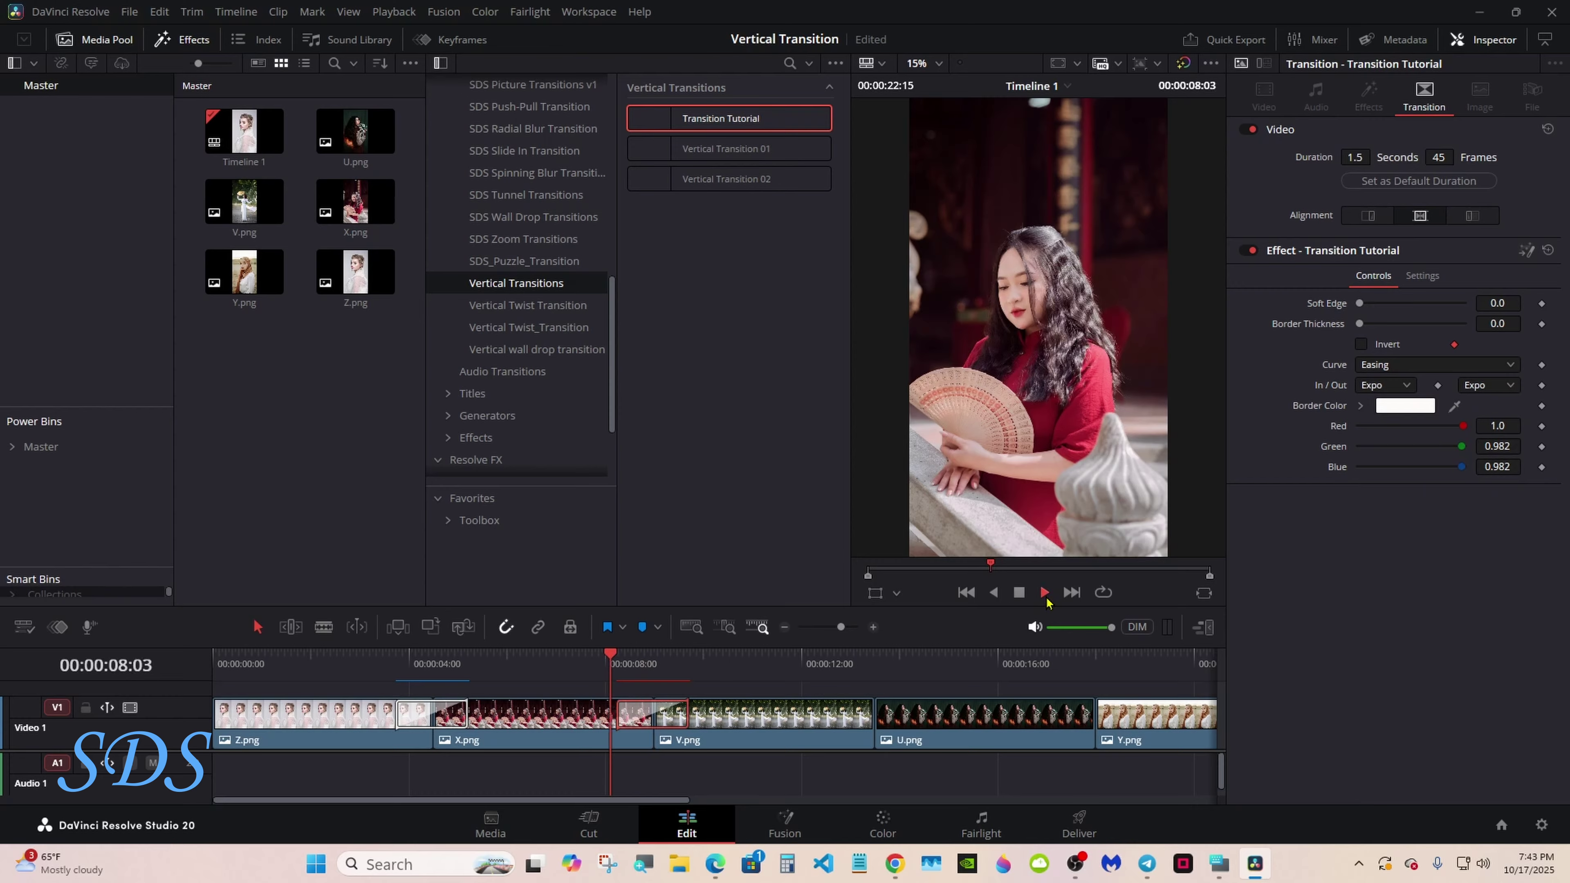
pyautogui.click(1019, 592)
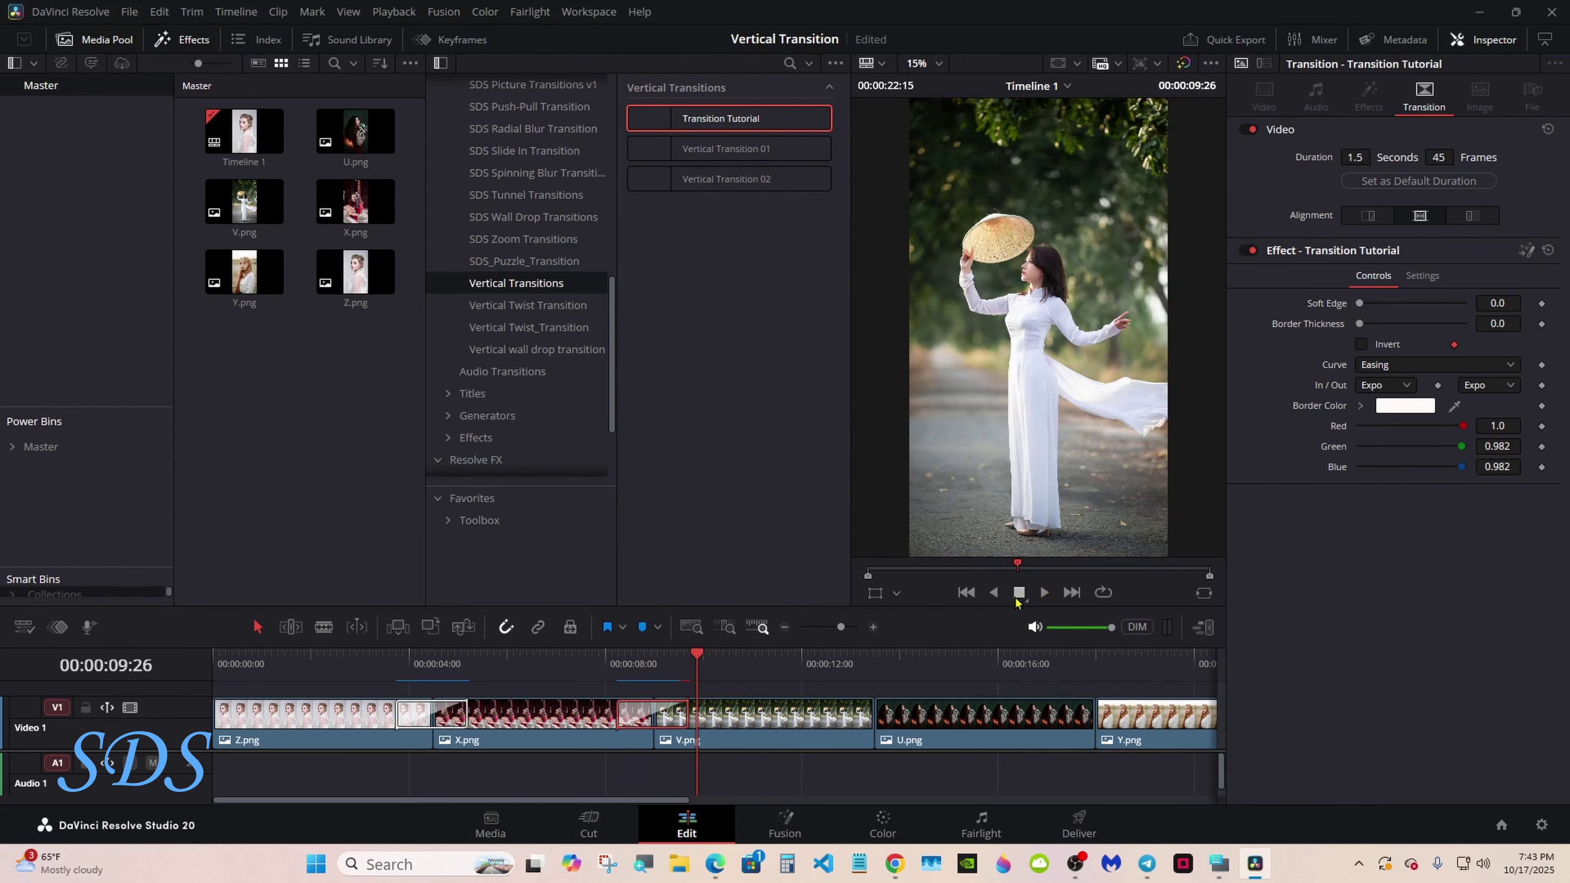
# Apply the Transition Tutorial transition to the cuts between V.png and U.png and between U.png and Y.png, and clear the selection
pyautogui.click(872, 668)
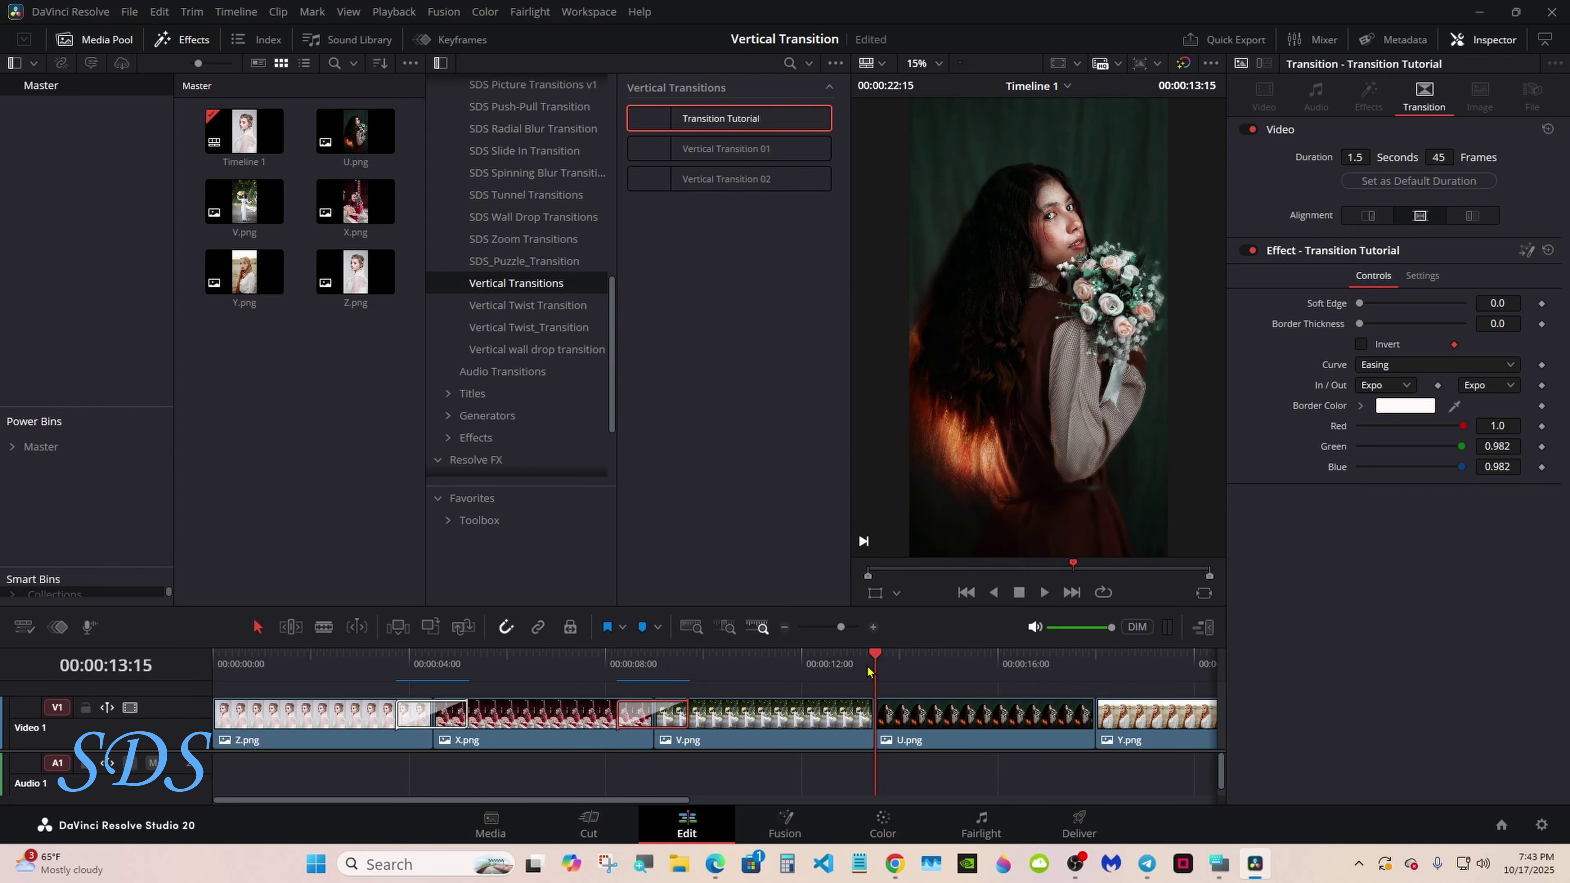
pyautogui.moveTo(720, 118); pyautogui.dragTo(874, 714)
pyautogui.moveTo(721, 118); pyautogui.dragTo(1095, 715)
pyautogui.click(995, 776)
# Return the playhead to the timeline start and scrub forward to 00:00:01:05 within the Z.png clip
pyautogui.press('Home')
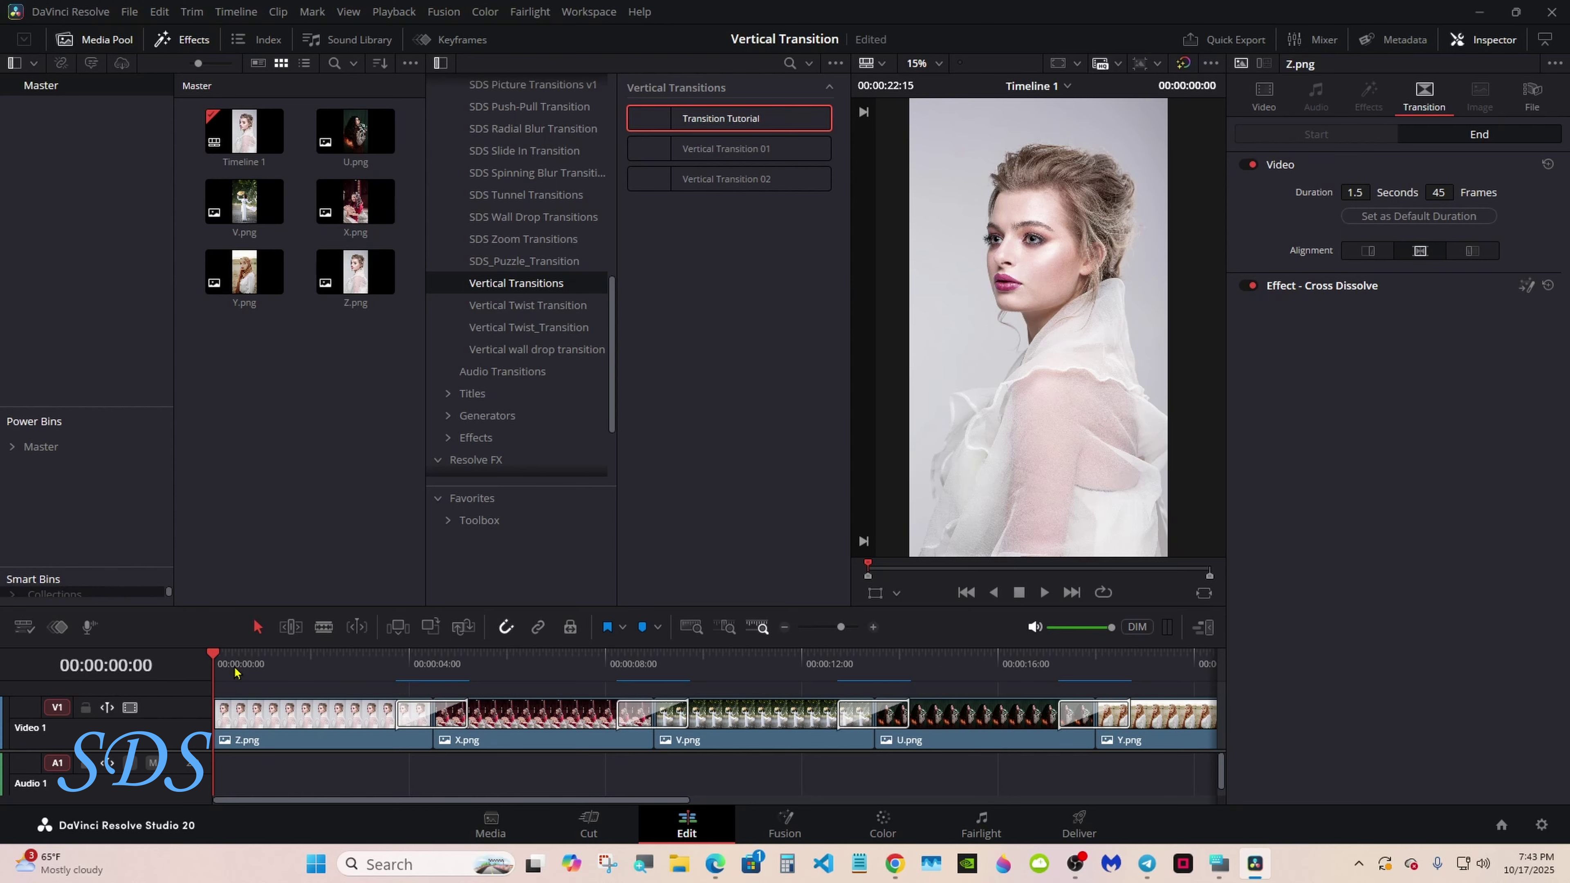
pyautogui.moveTo(240, 667); pyautogui.dragTo(270, 668)
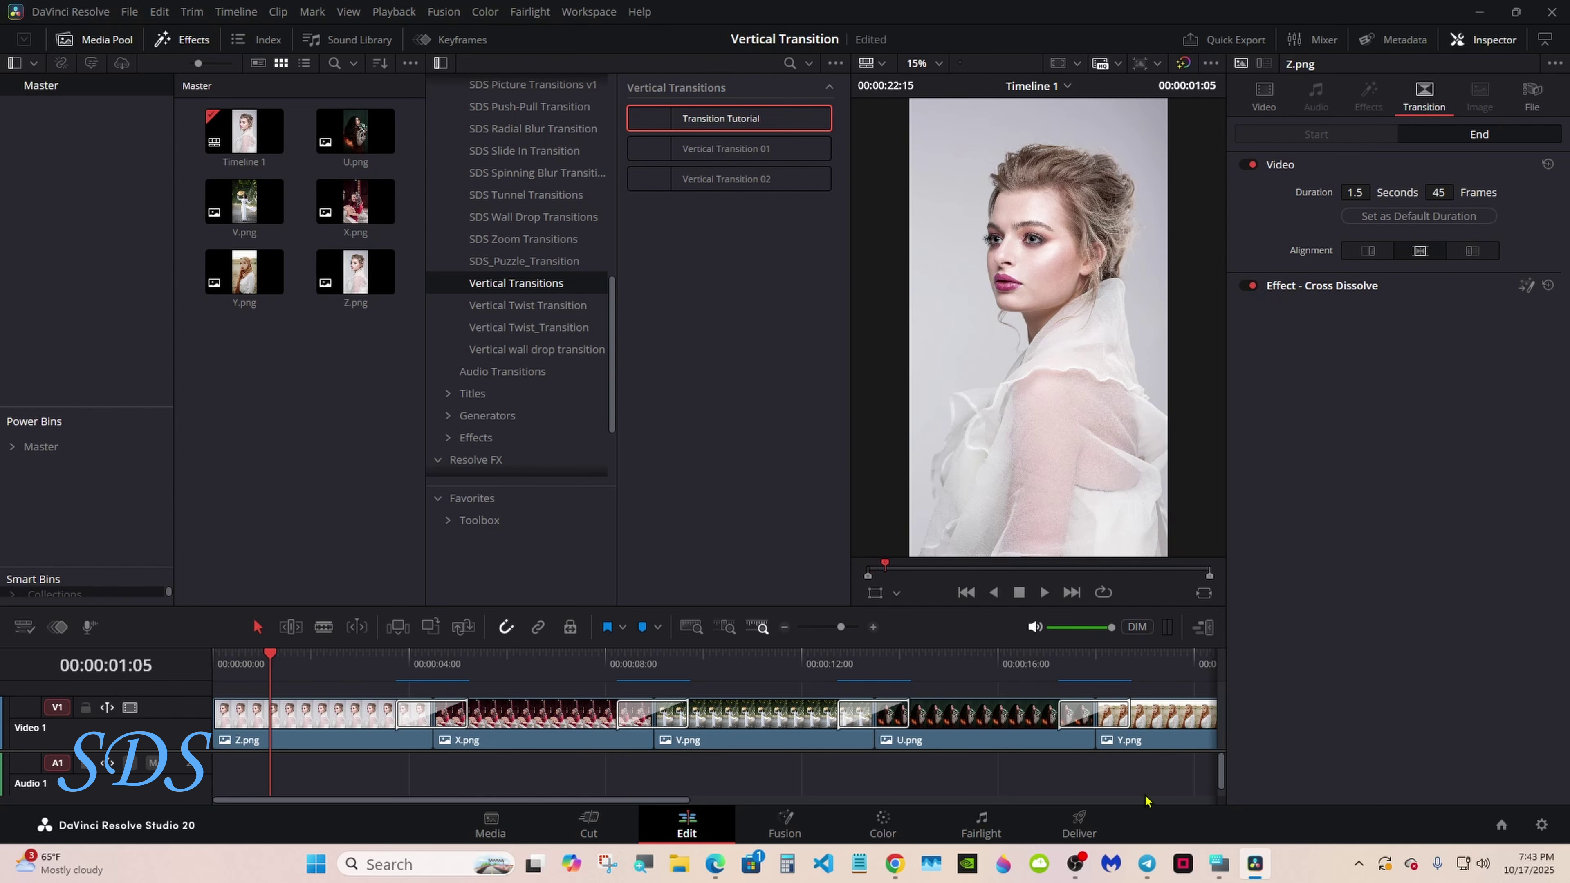